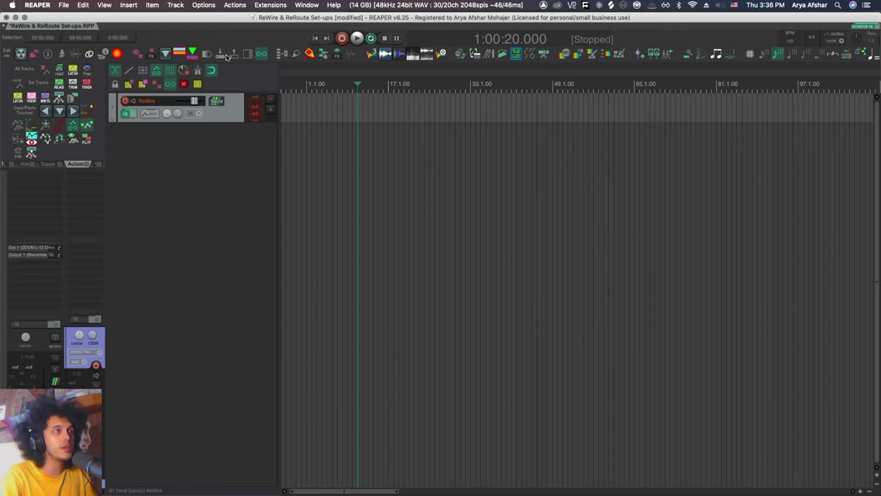
click(127, 115)
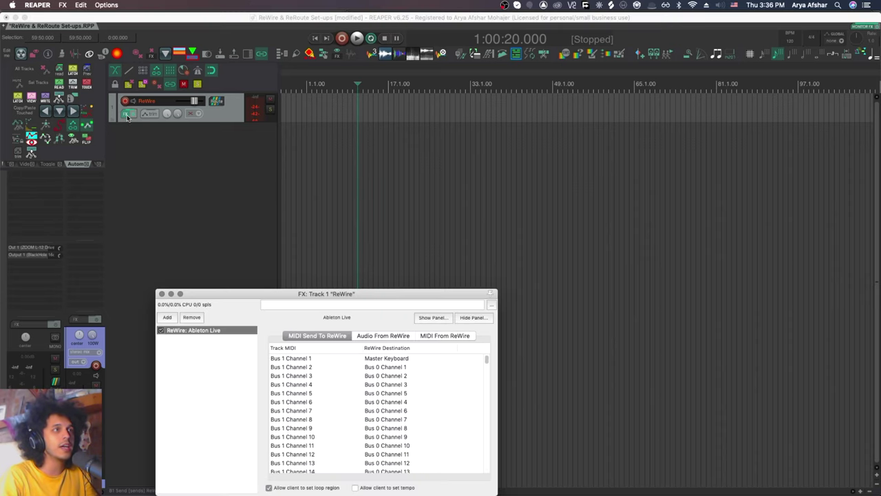
click(172, 318)
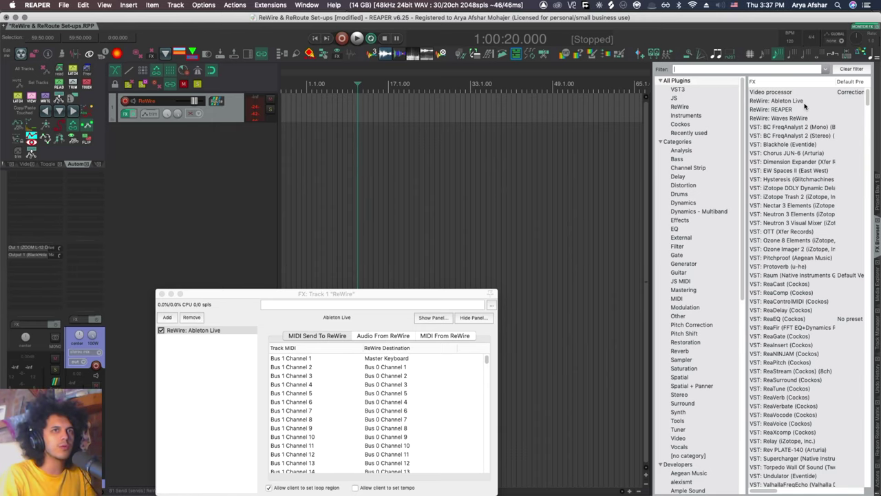
key(Escape)
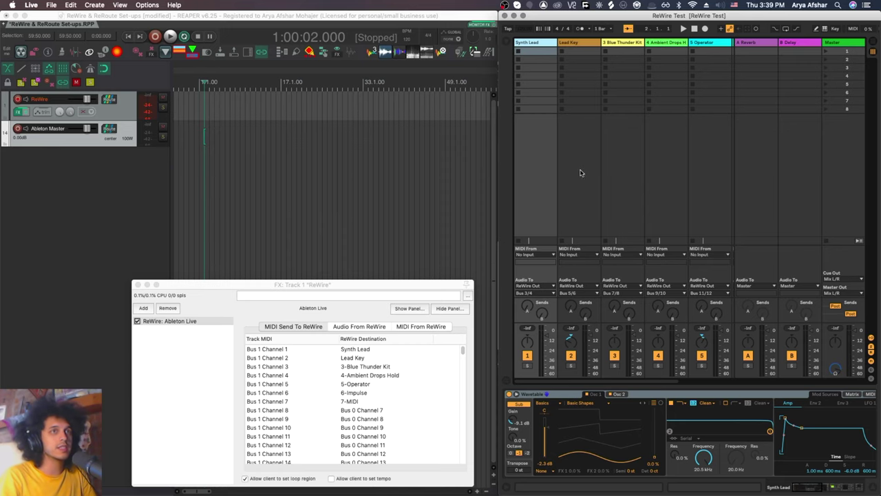
Step: Insert two MIDI tracks in Ableton Live, then delete the added tracks again
right_click(715, 46)
click(726, 56)
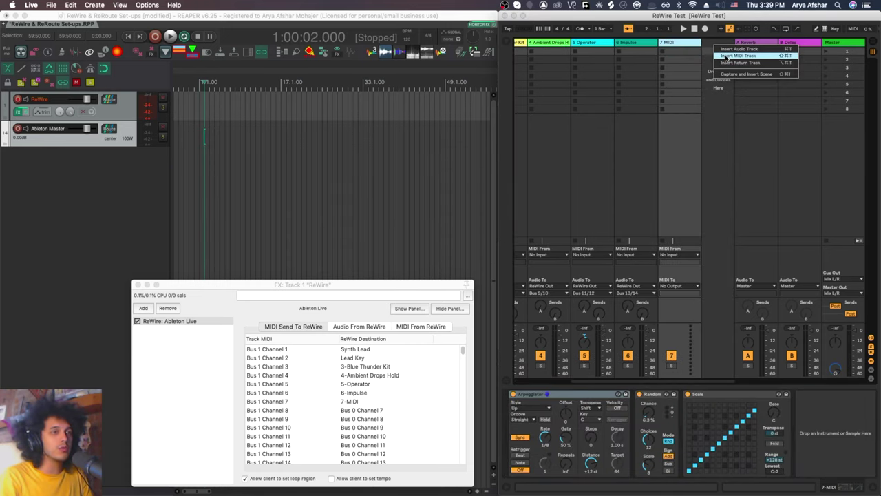
click(726, 57)
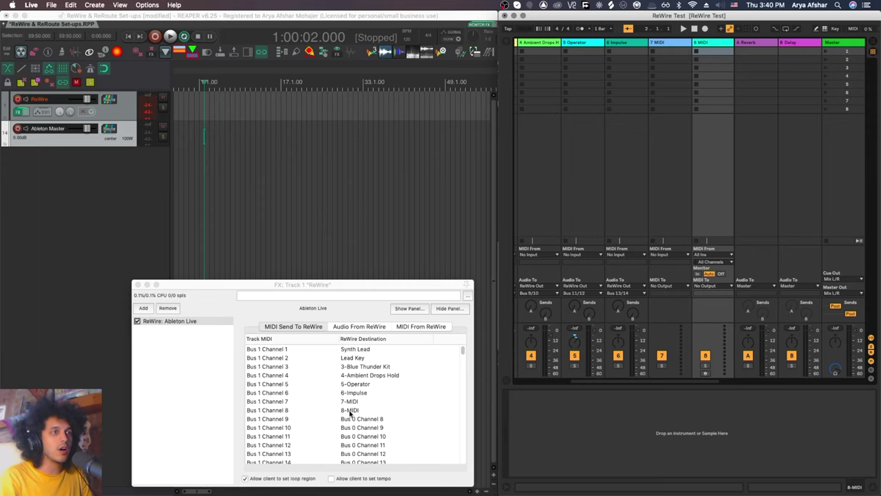
click(661, 43)
right_click(668, 44)
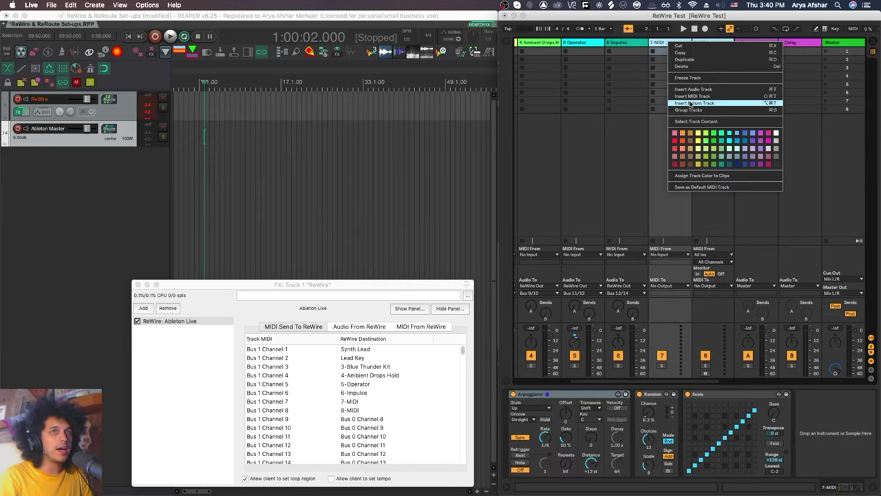
click(692, 67)
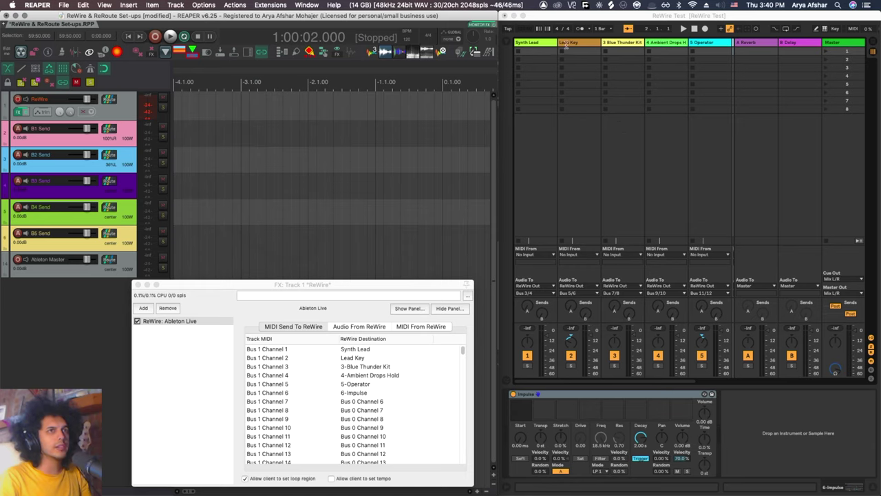
click(539, 45)
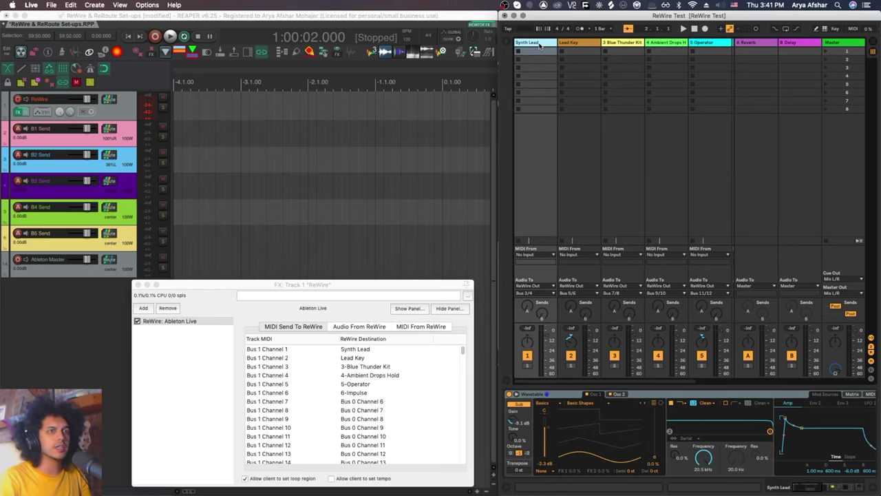
click(579, 45)
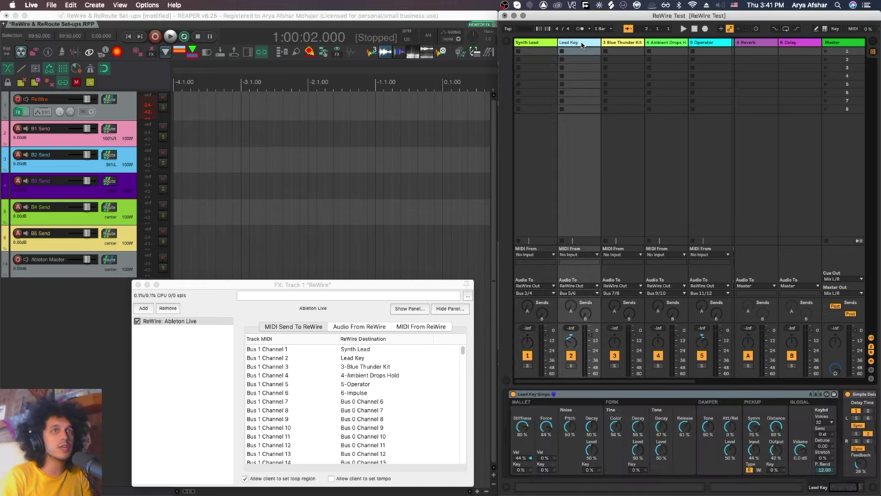
click(632, 46)
click(658, 45)
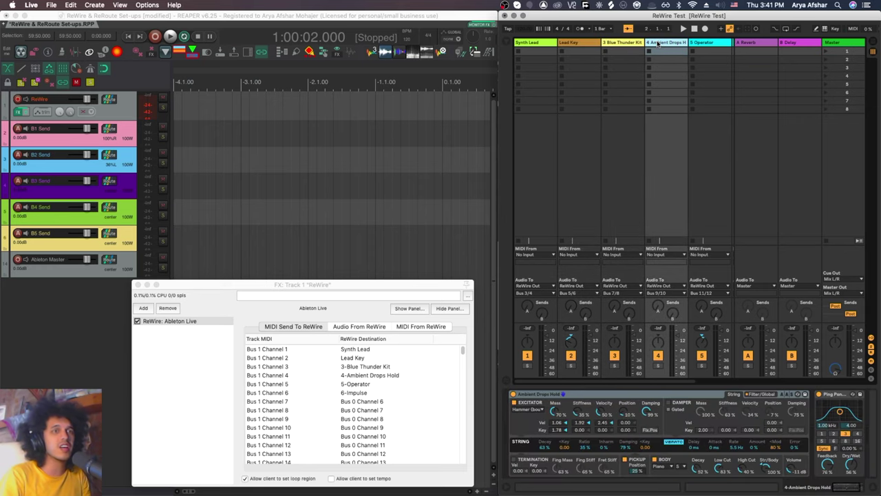
click(540, 45)
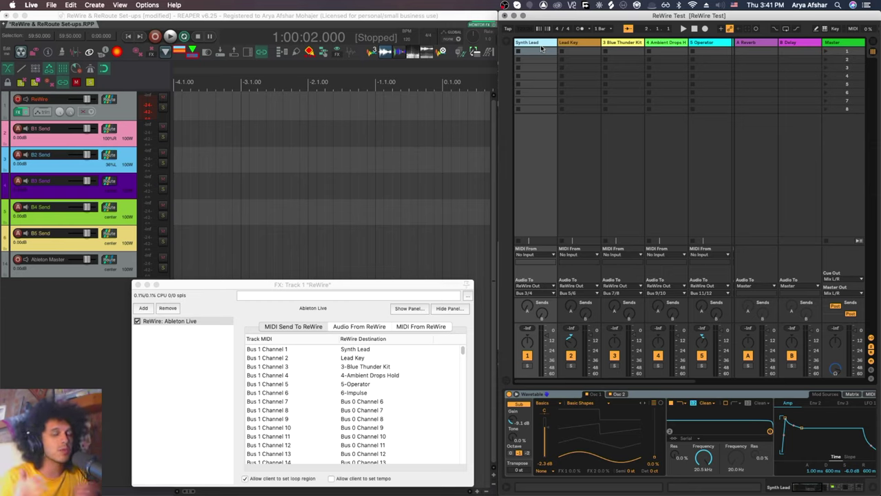
click(69, 141)
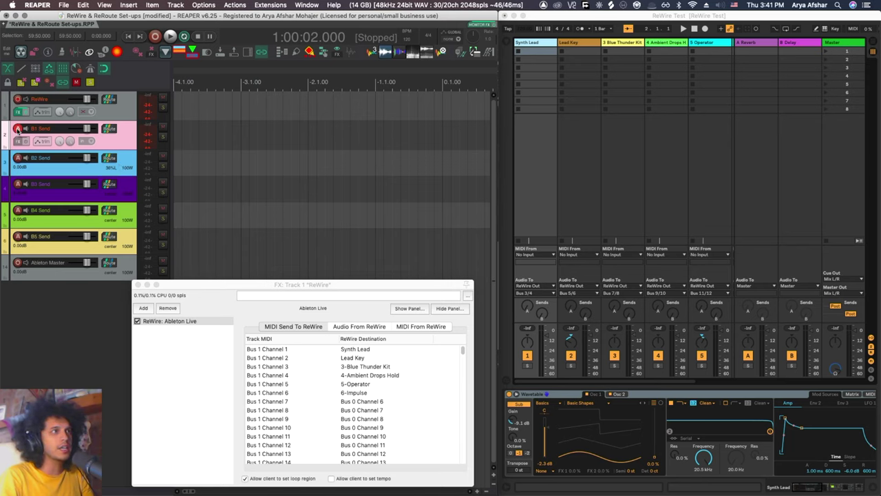
right_click(18, 130)
mouse_move(66, 249)
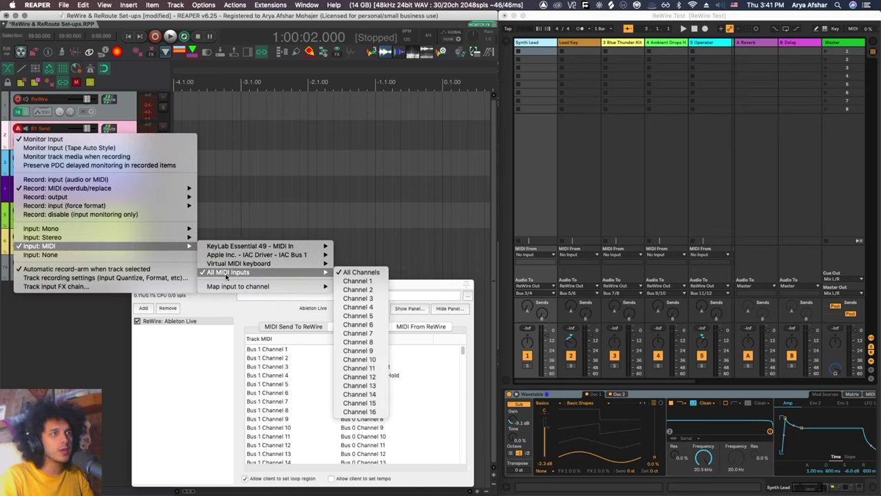
click(252, 189)
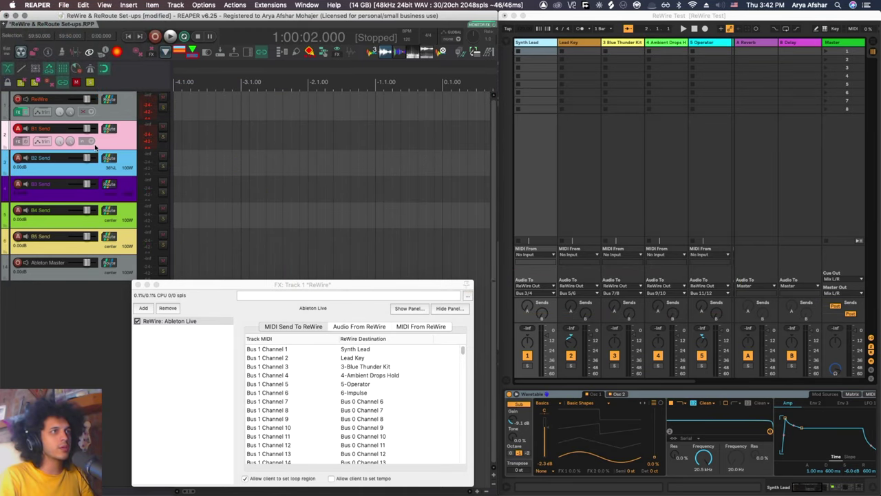
click(108, 130)
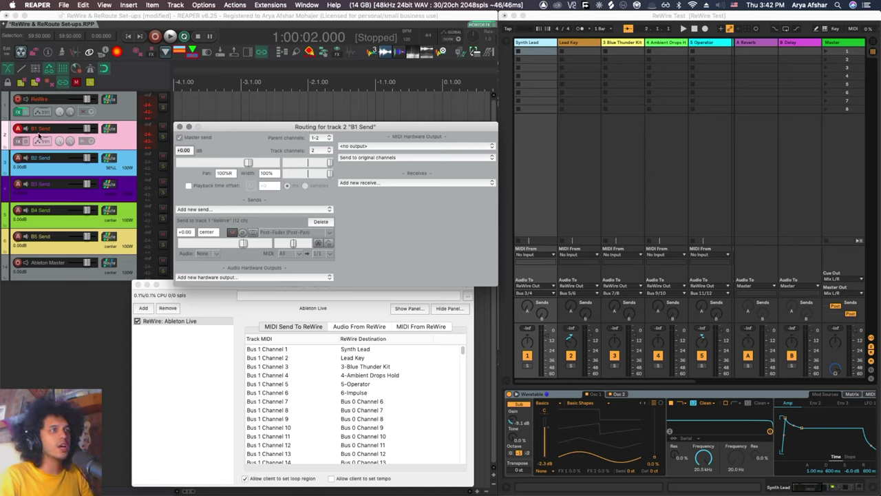
click(311, 258)
mouse_move(337, 355)
click(395, 269)
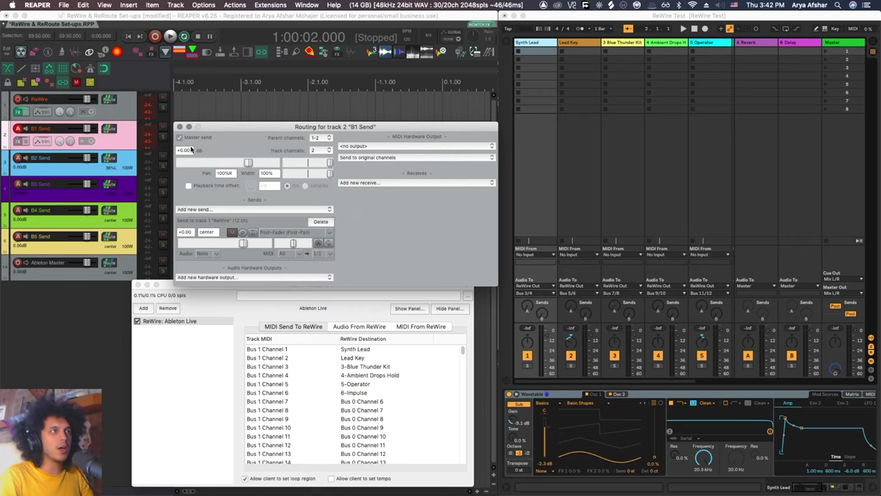
click(109, 159)
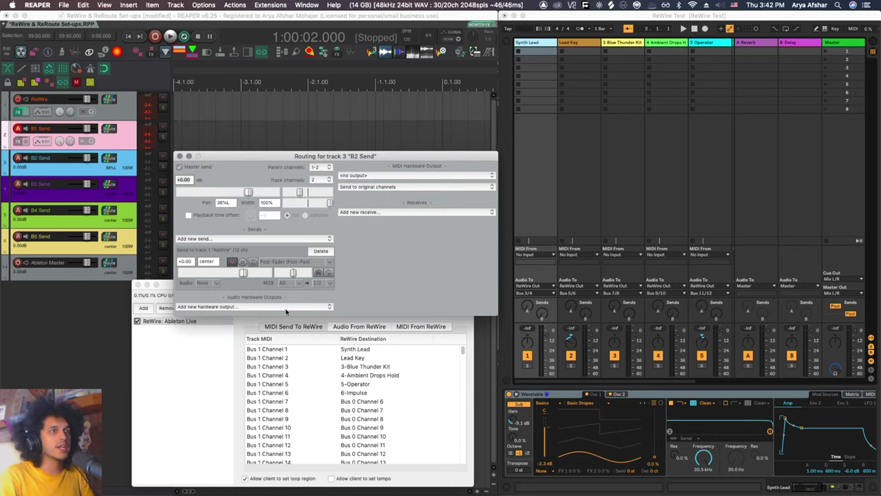
click(109, 184)
click(179, 182)
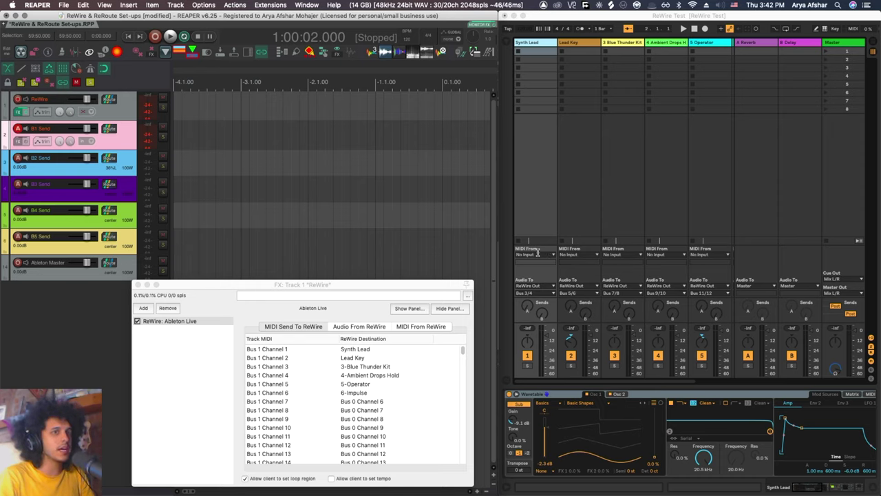
Step: Put the edit cursor at the timeline start and play MIDI into B2 Send, then B3 Send
click(181, 141)
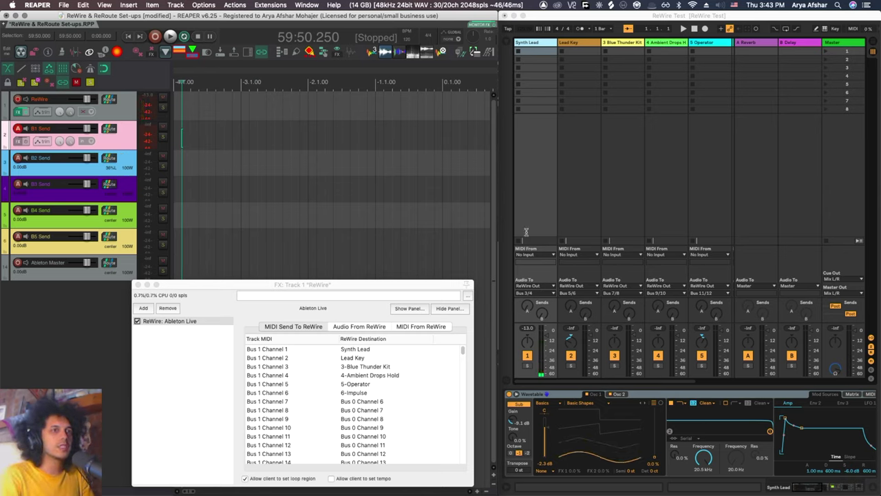
click(134, 168)
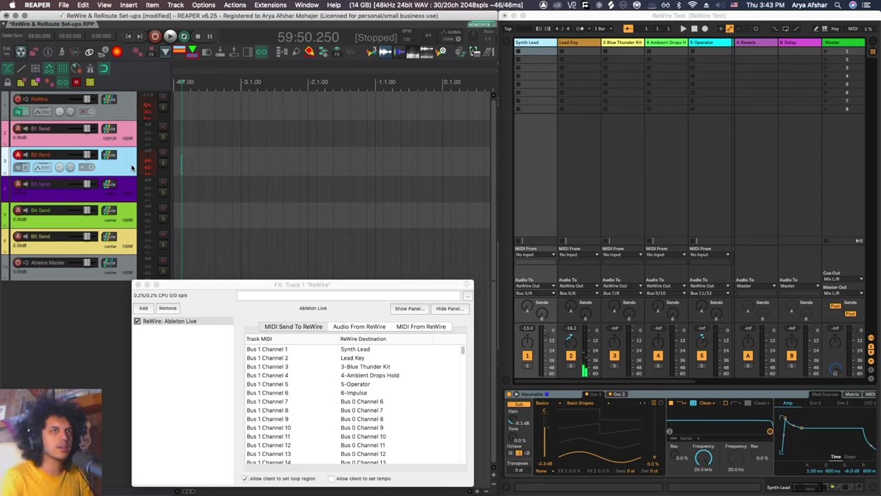
click(127, 198)
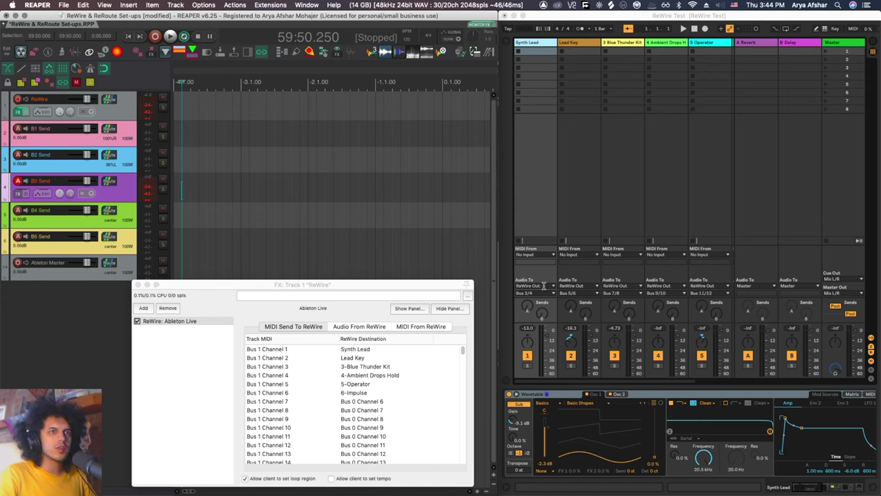
click(548, 292)
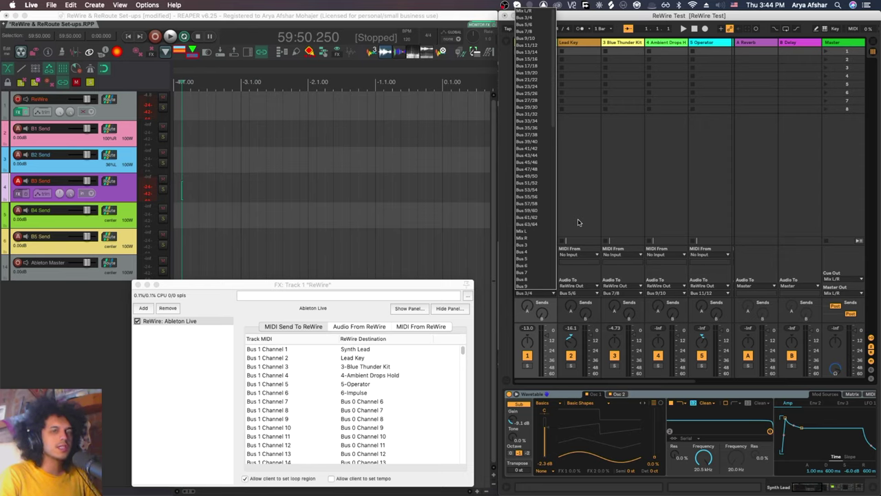
click(578, 222)
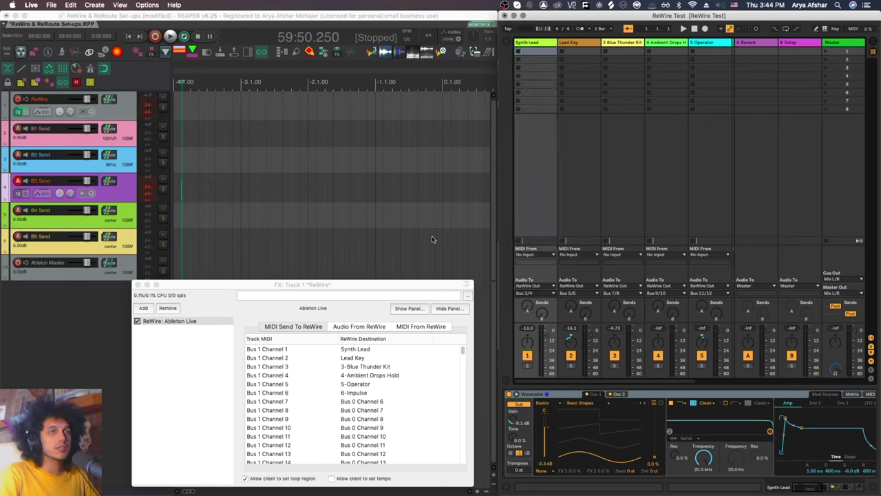
click(545, 292)
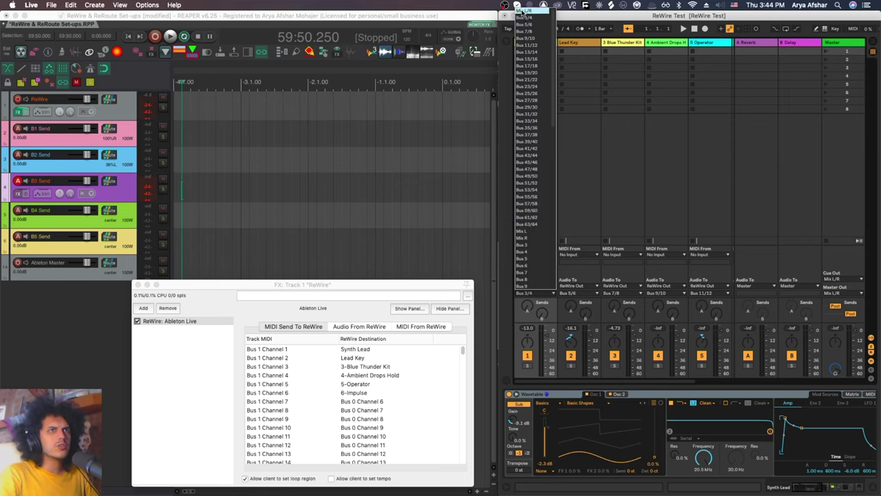
click(618, 141)
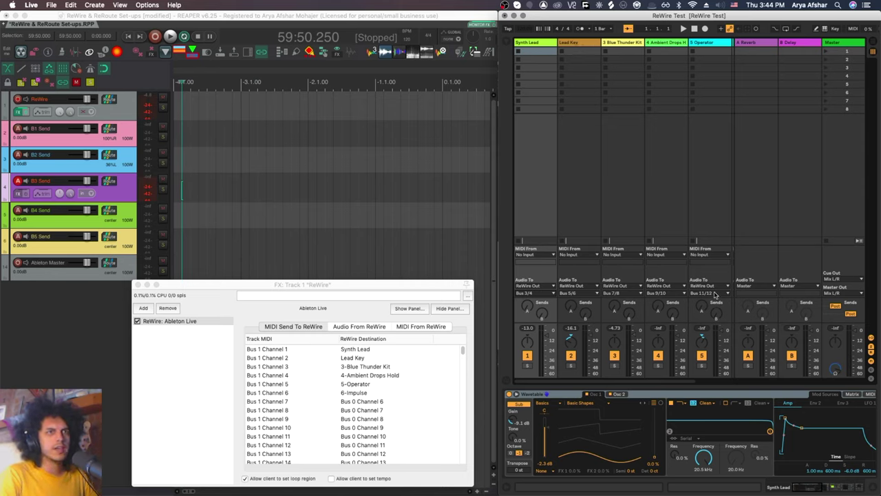
click(314, 322)
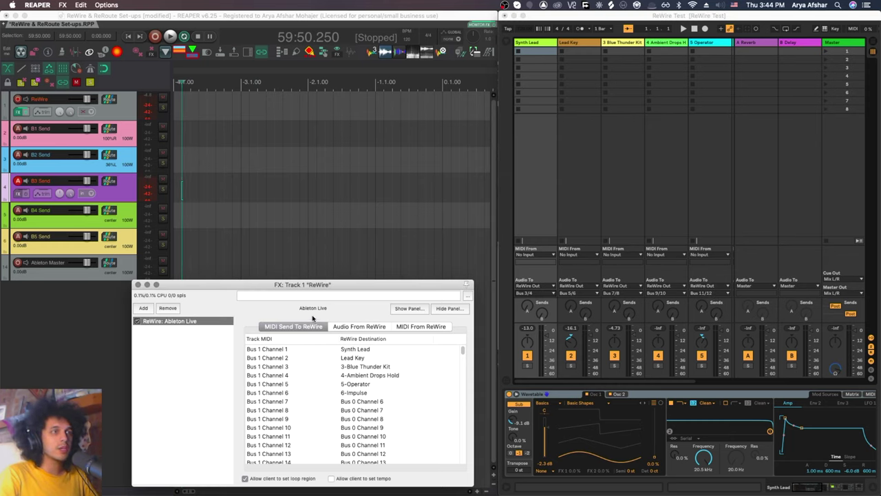
Step: Check Bus 13's channel in the ReWire FX's Audio From ReWire list, leaving it unchanged
click(355, 328)
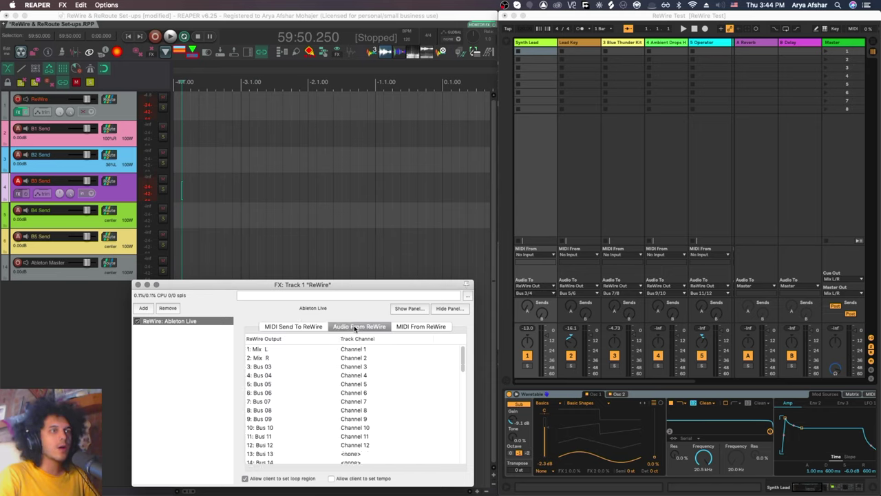
scroll(277, 364, down, 1)
scroll(270, 381, down, 5)
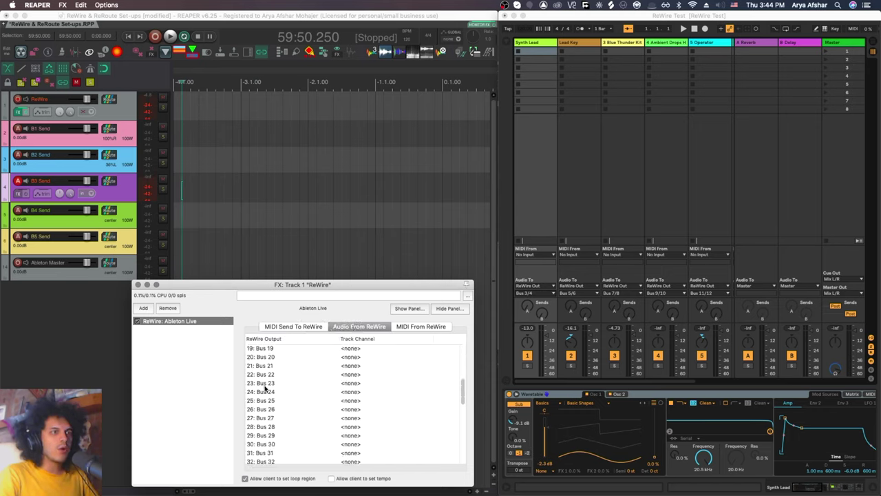
scroll(273, 386, up, 6)
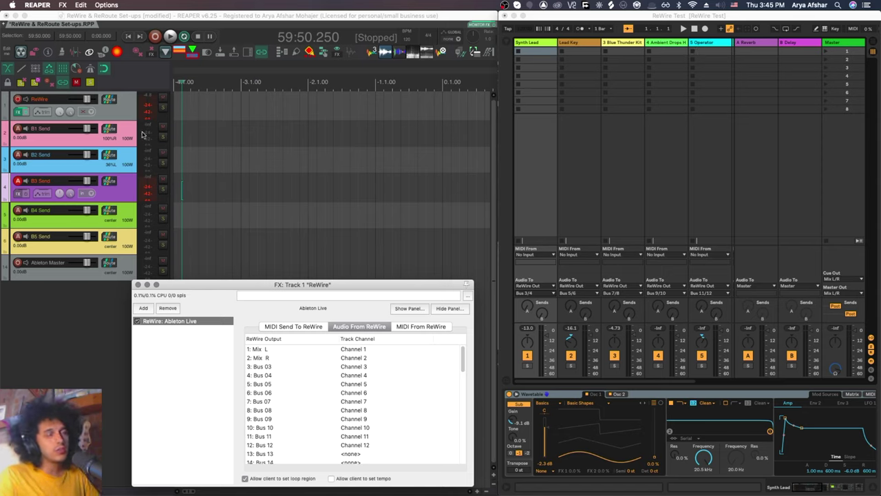
scroll(358, 408, down, 3)
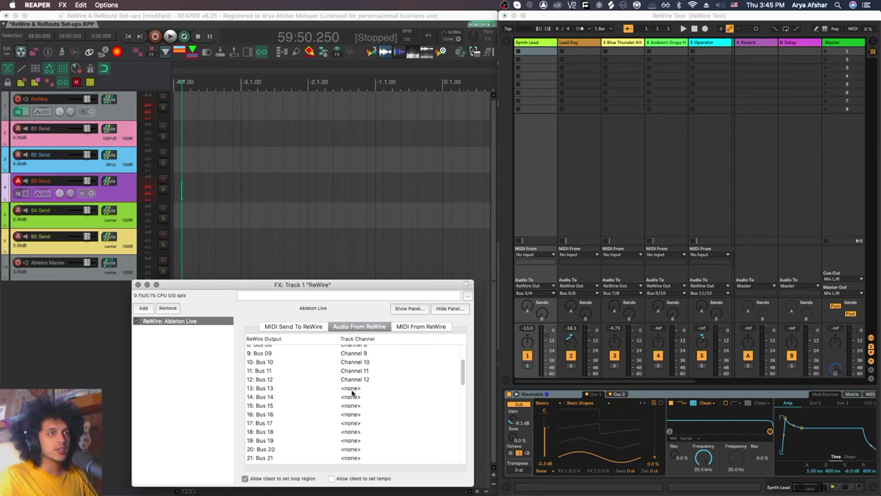
click(351, 390)
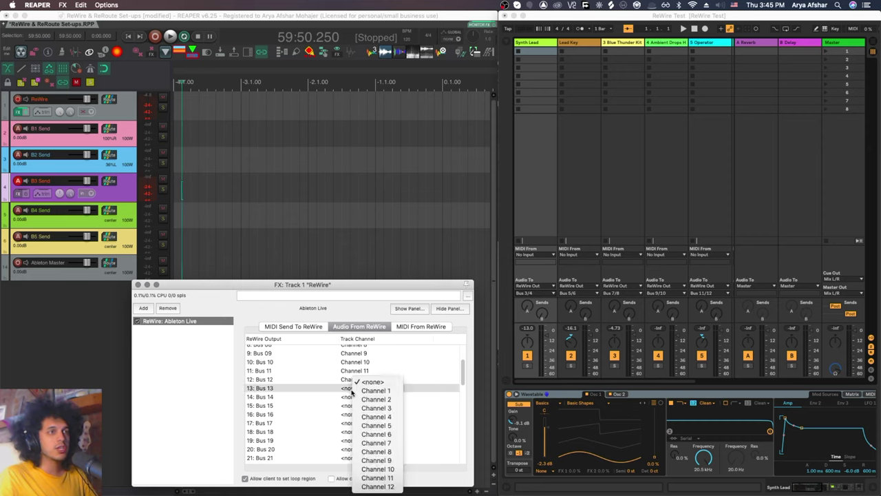
click(431, 361)
Step: Select the B2 Send track and open REAPER's Track Manager
scroll(259, 350, up, 4)
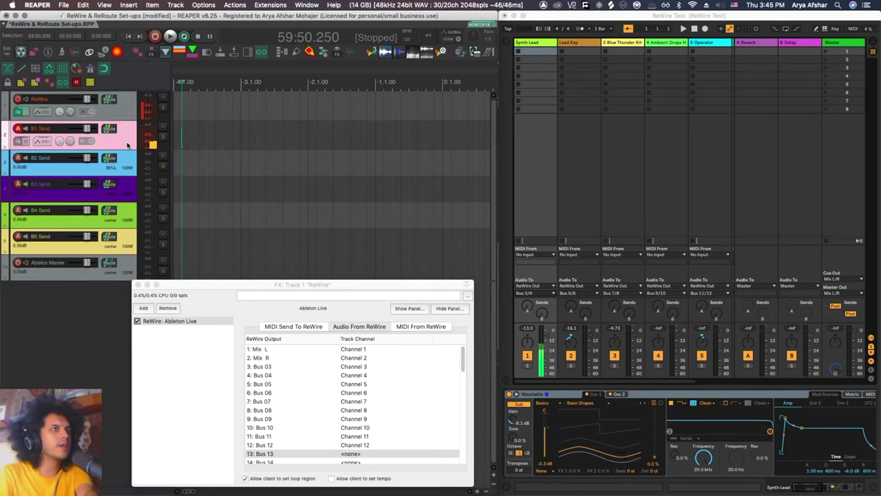
key(Down)
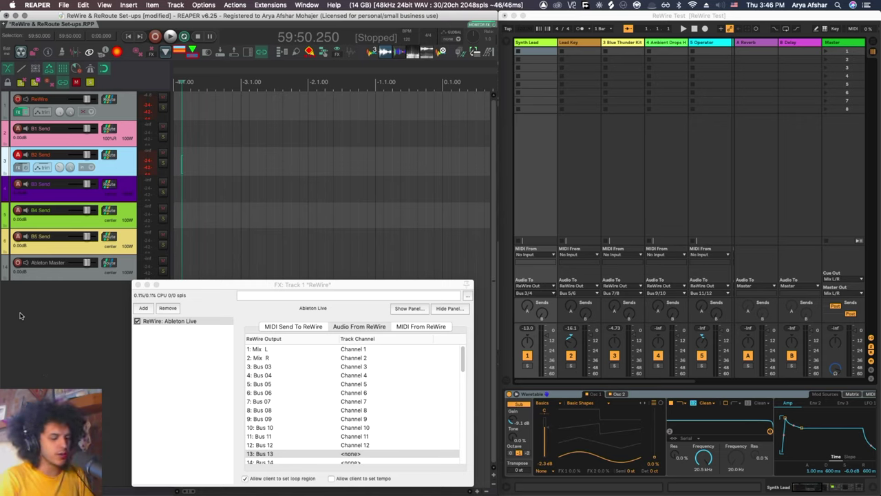
key(super+alt+m)
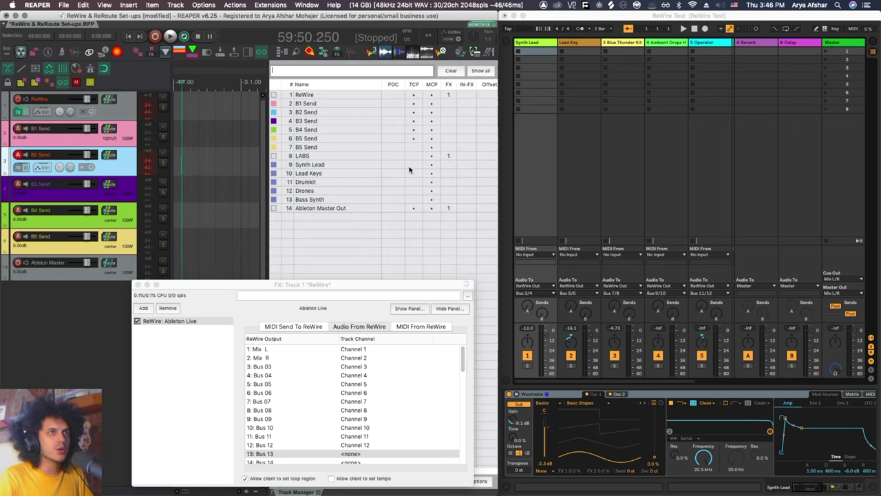
Step: Show tracks 9–13, Synth Lead through Bass Synth, in the track panel via Track Manager
drag(412, 165, 411, 171)
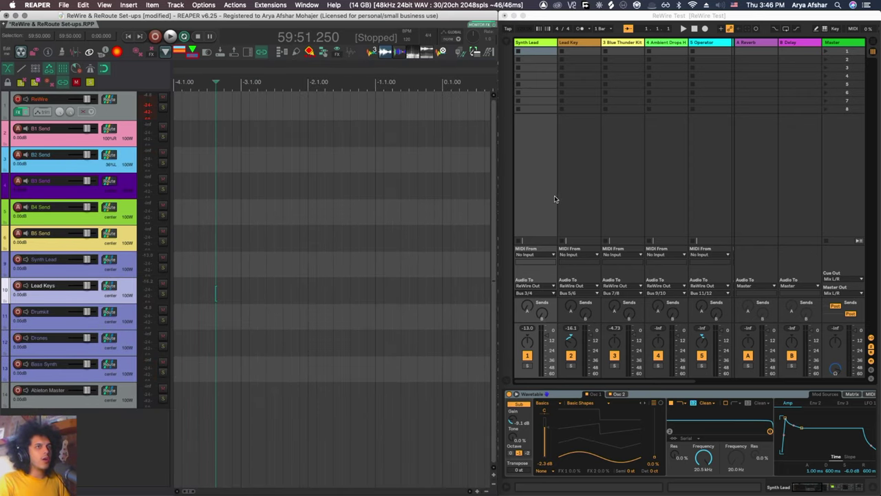
Step: Open the ReWire track's routing window
click(109, 101)
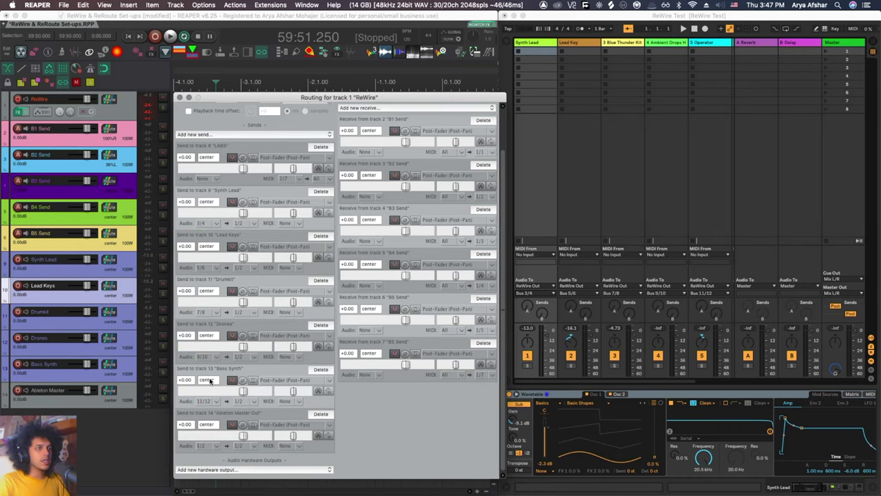
Step: Scroll through the ReWire track's routing window, then close it
scroll(209, 418, down, 3)
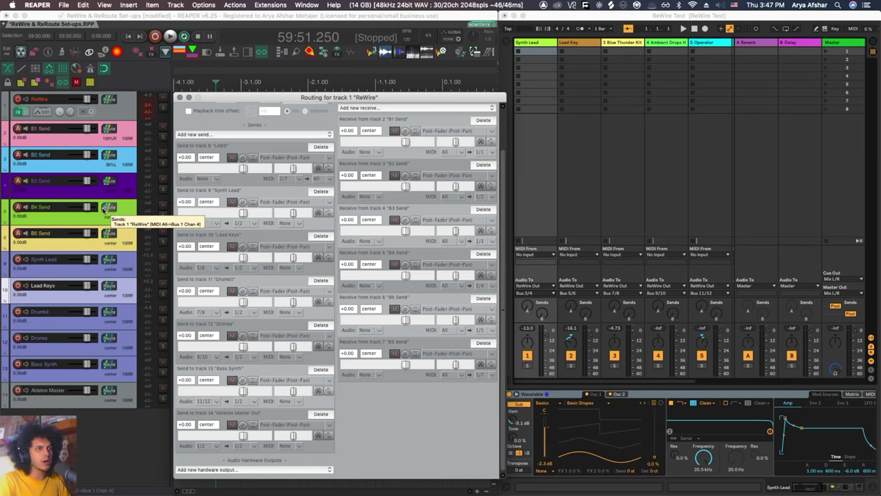
click(130, 139)
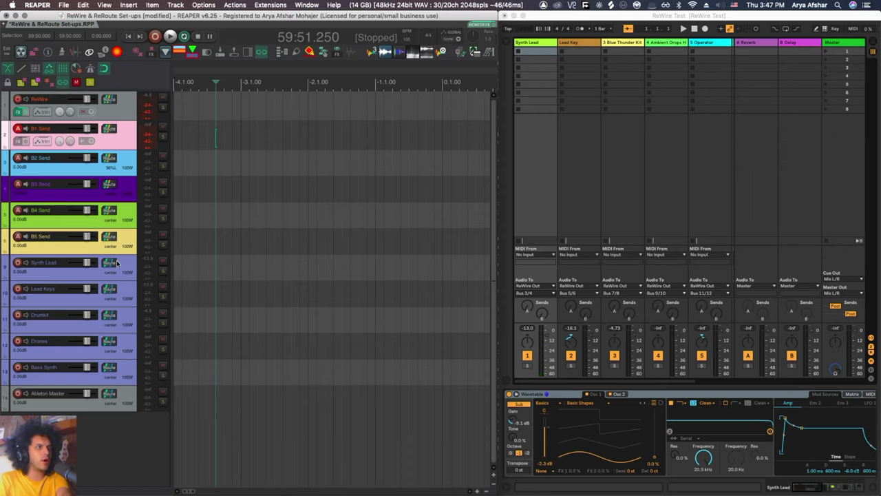
Step: Arm B3, B4 and B5 Send in turn to play Drumkit, Drones and Operator, then select all tracks
click(128, 165)
click(132, 196)
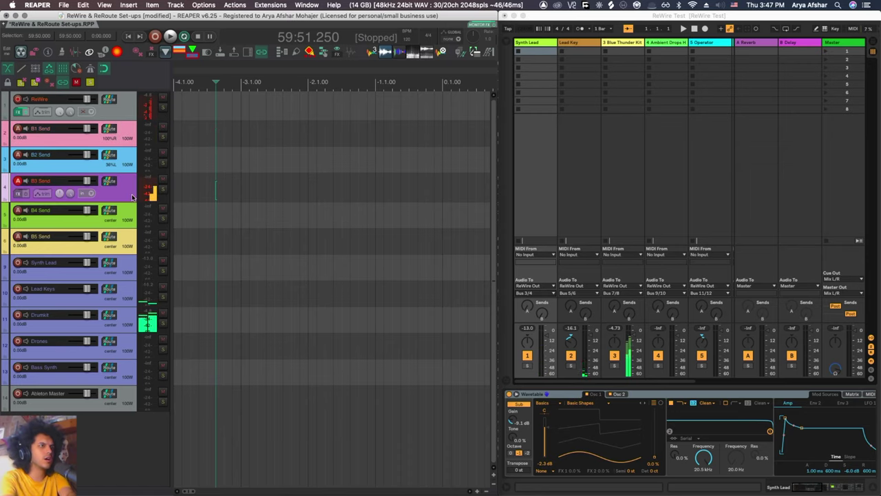
click(128, 210)
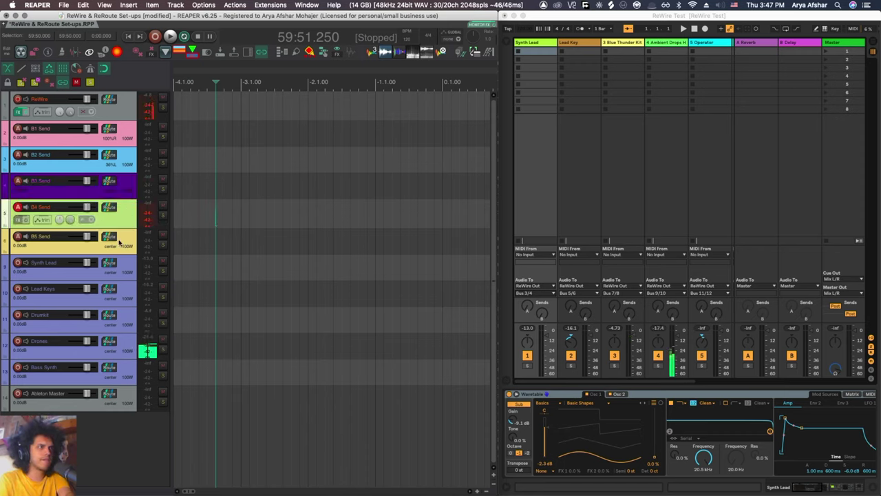
click(130, 239)
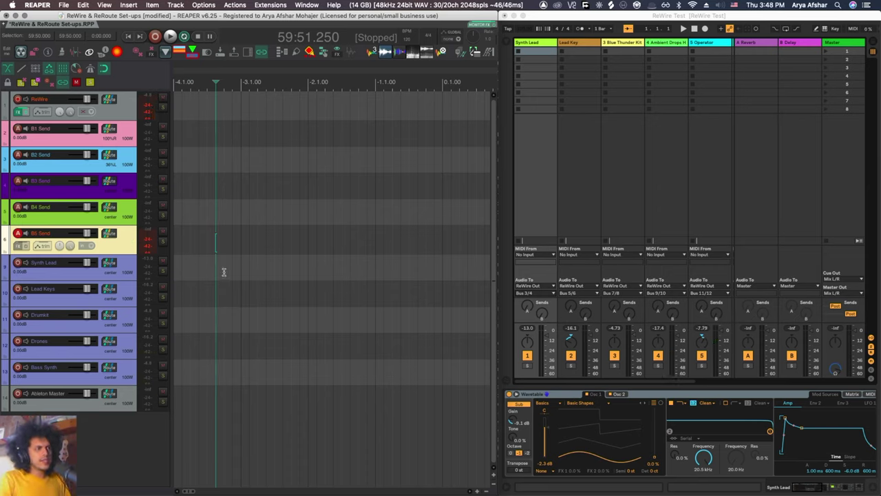
click(128, 116)
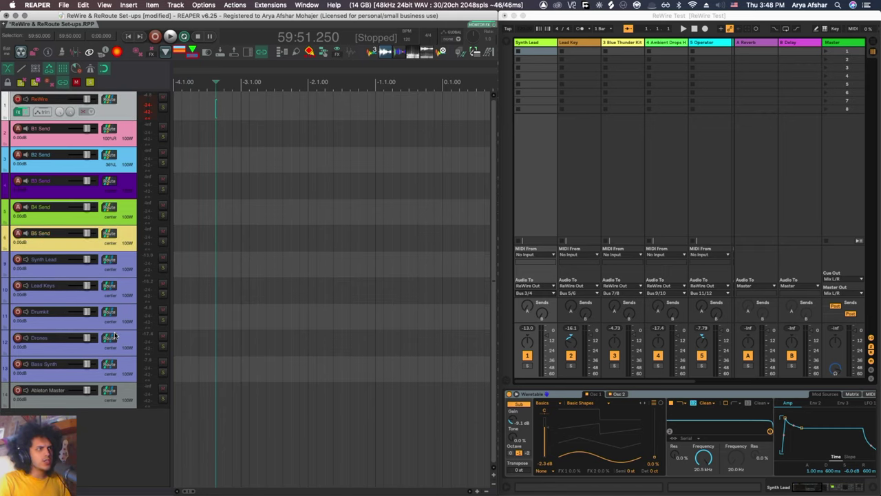
shift+click(126, 401)
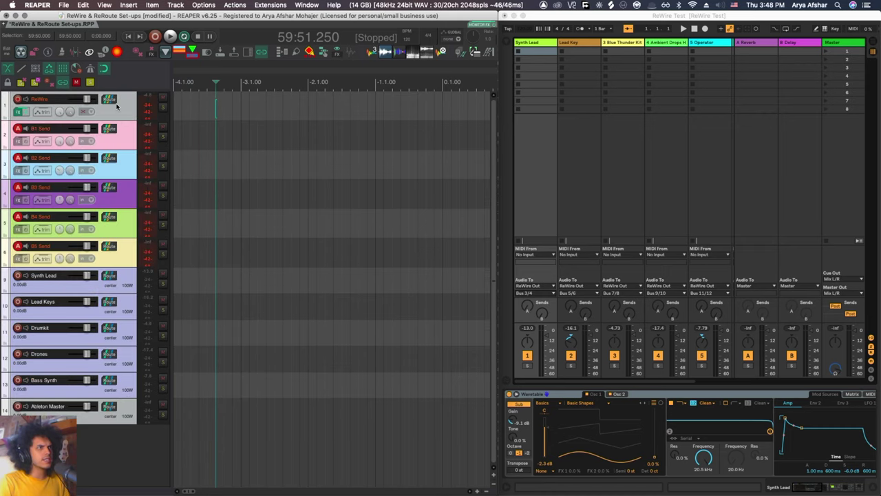
right_click(124, 110)
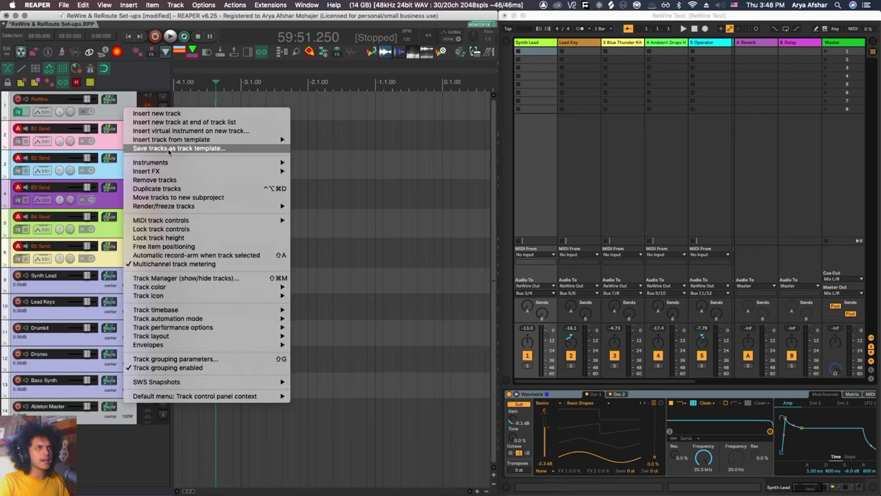
click(15, 96)
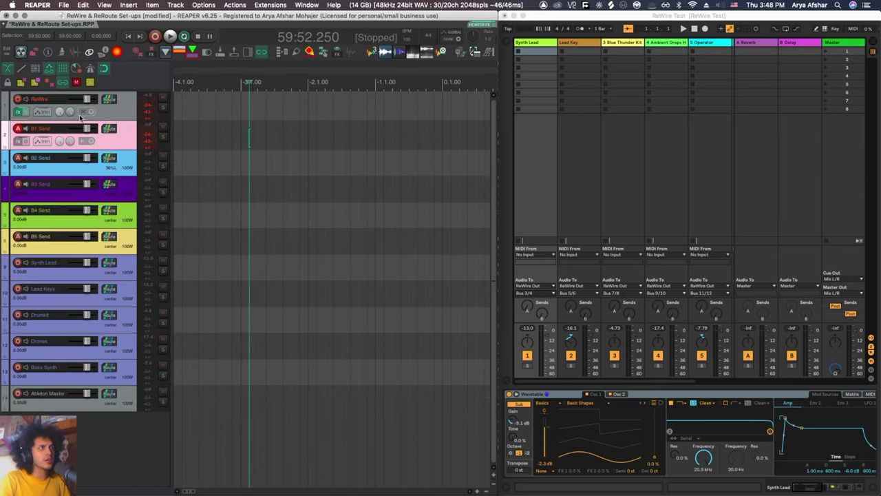
click(19, 113)
click(137, 285)
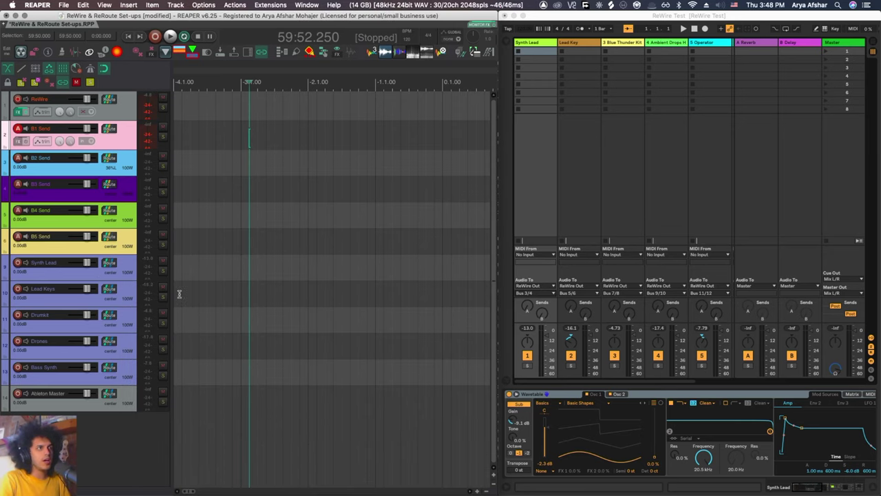
Step: Duplicate B5 Send as 'B6 Send' sending MIDI to Bus 1 channel 6, and duplicate Bass Synth
click(125, 253)
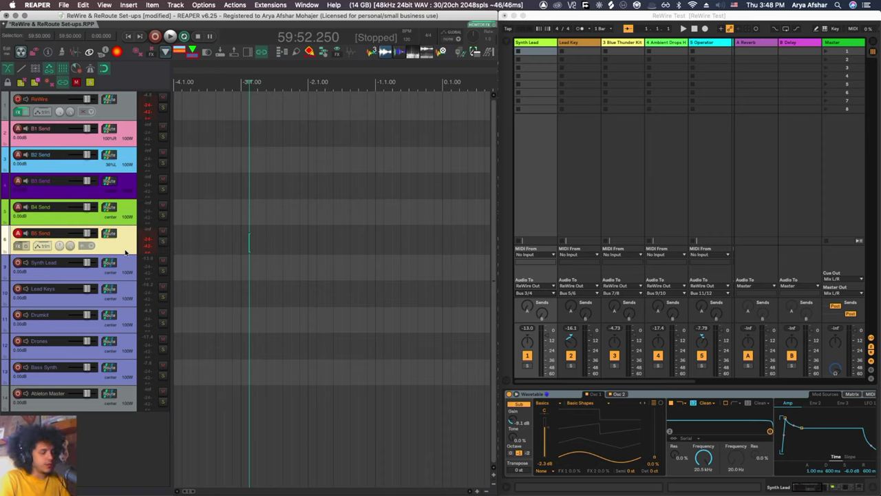
key(super+d)
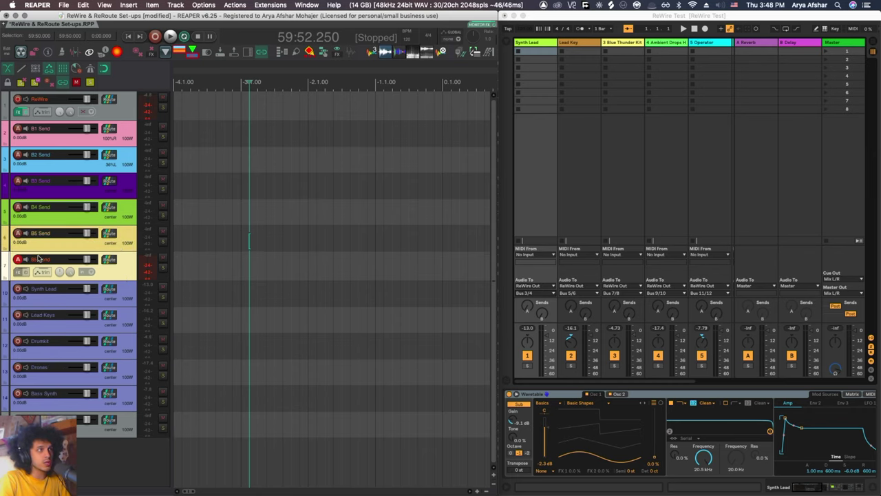
double_click(39, 259)
text(B6 Send)
click(110, 259)
click(317, 385)
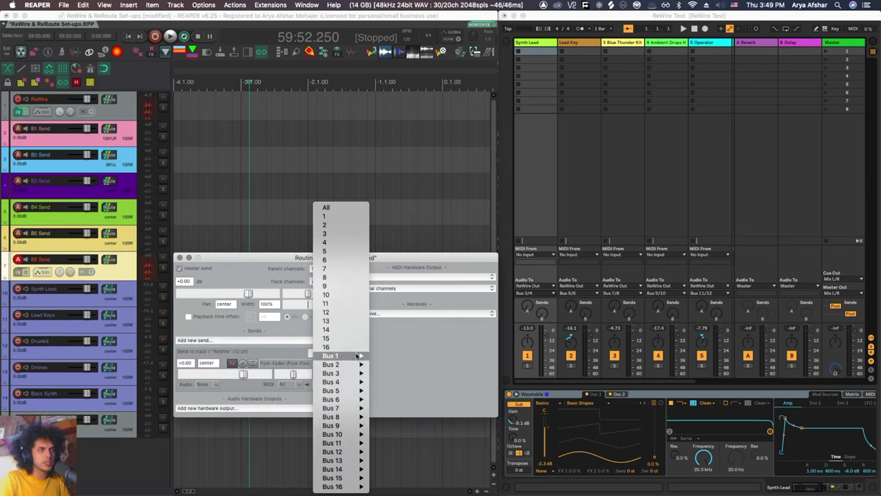
click(387, 399)
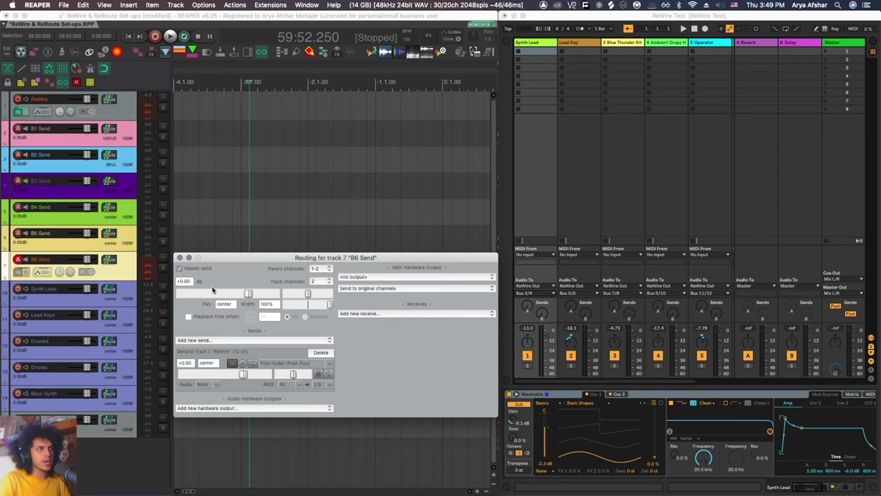
click(180, 257)
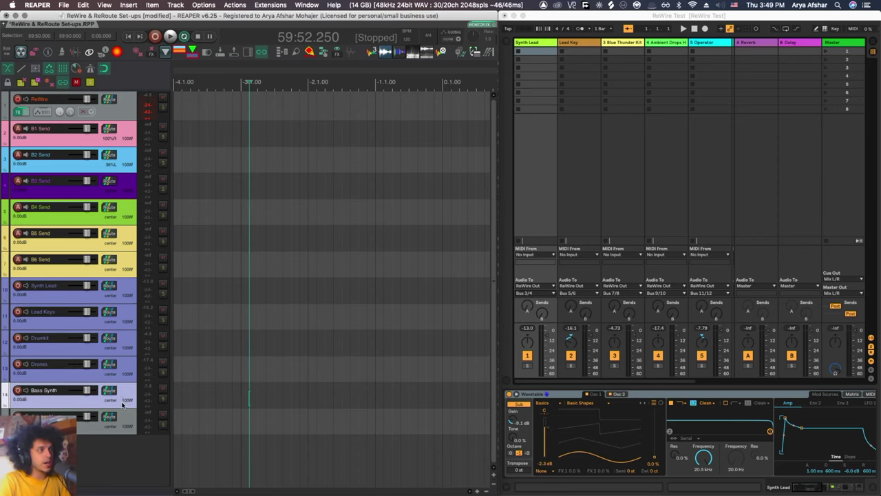
key(super+t)
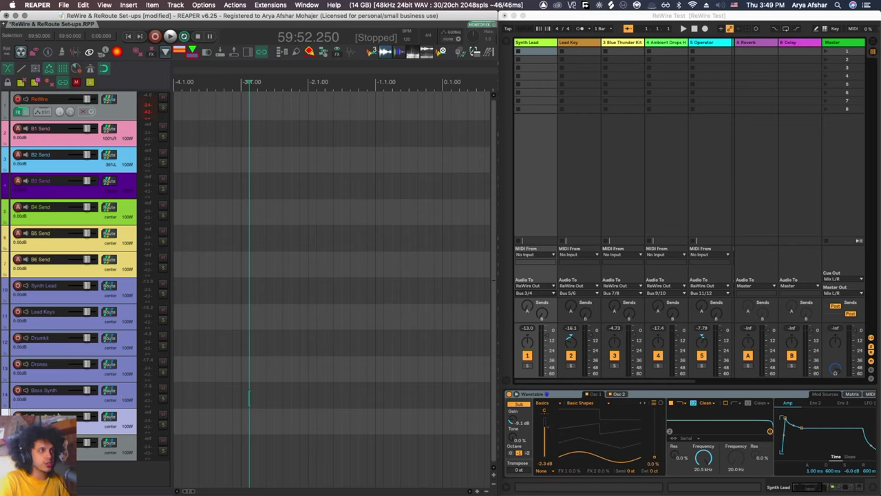
Step: Set the Bass Synth copy's ReWire receive audio to new stereo channels 13/14
click(109, 416)
click(375, 473)
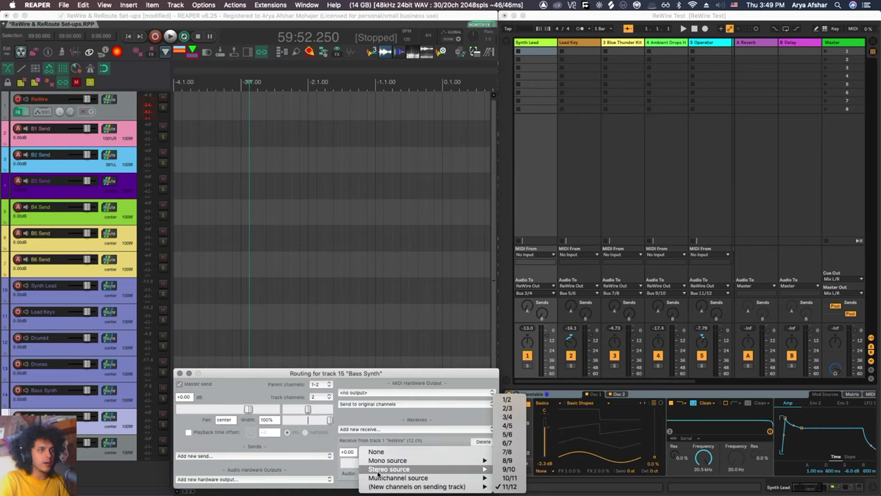
mouse_move(405, 487)
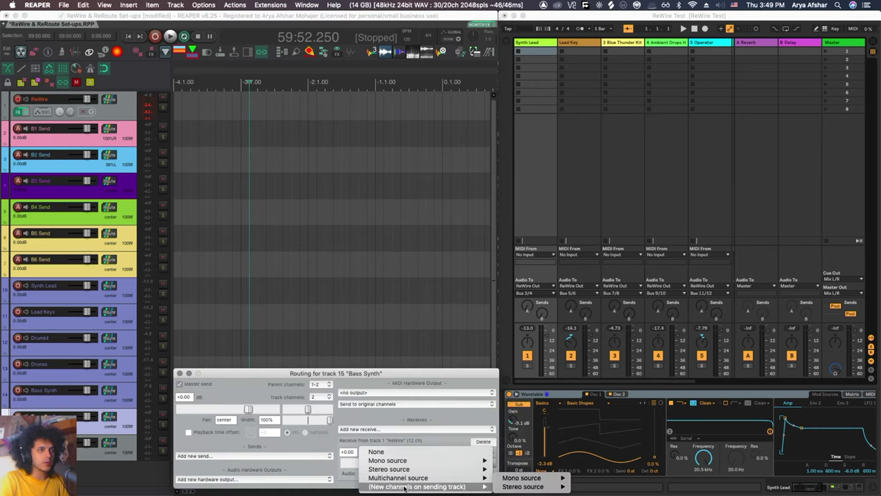
mouse_move(524, 486)
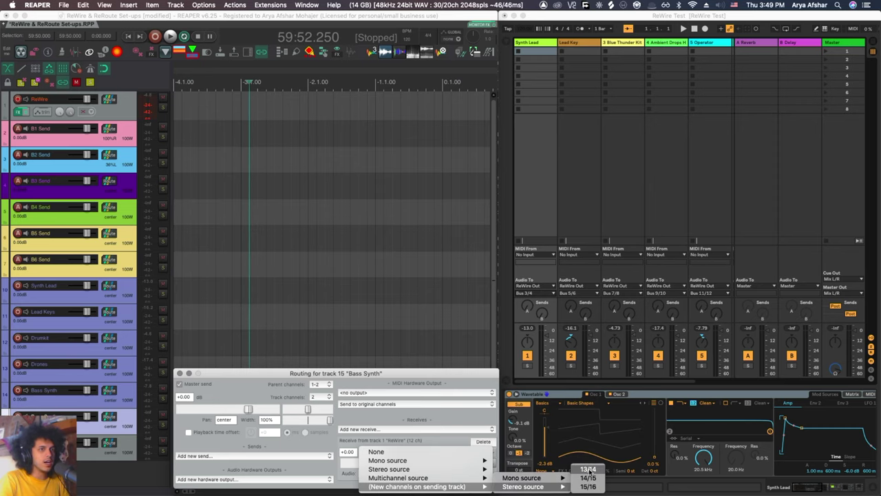
click(580, 469)
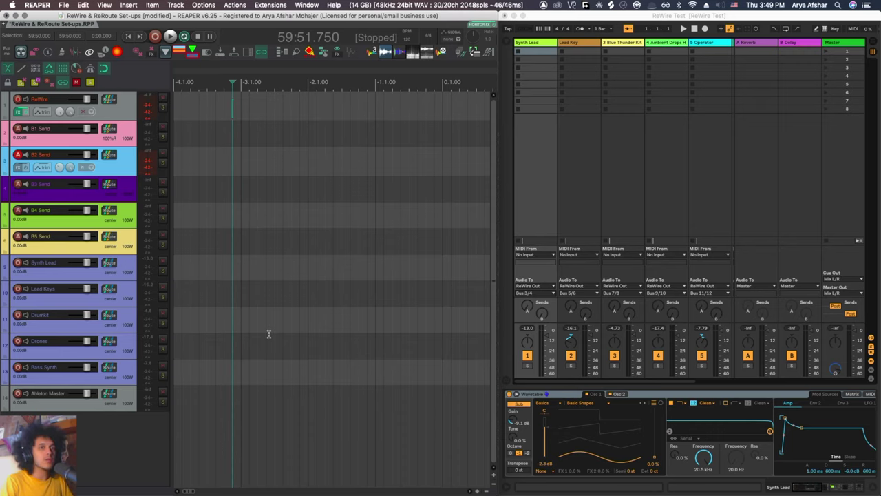
click(512, 182)
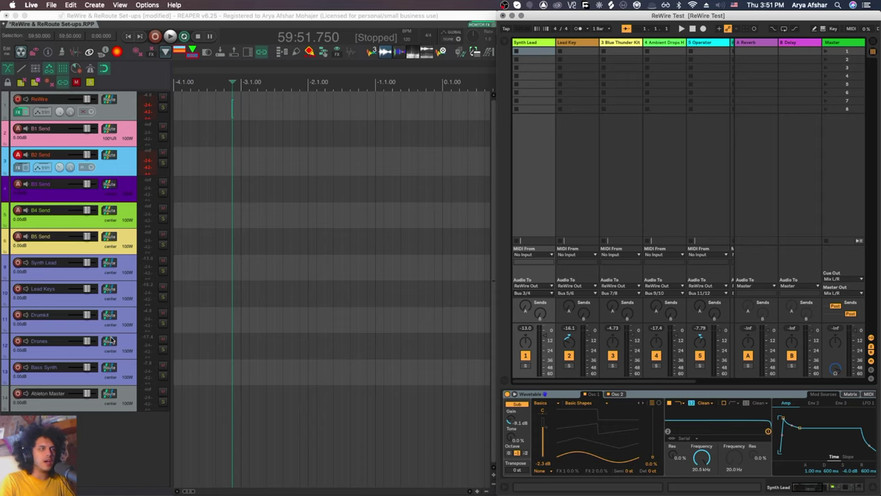
scroll(197, 168, up, 2)
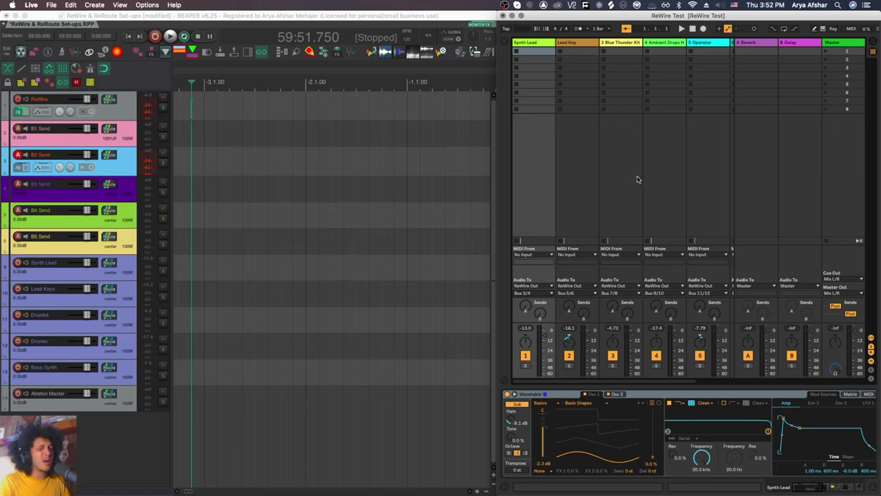
Step: Zoom out the arrange view and select Ableton's 5 Operator track to show its Random and Operator devices
scroll(220, 177, down, 5)
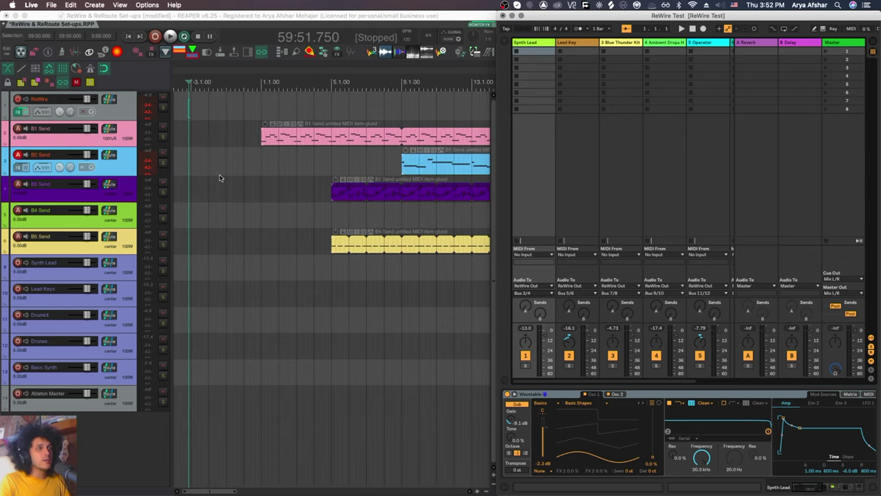
scroll(219, 176, down, 2)
scroll(220, 175, down, 4)
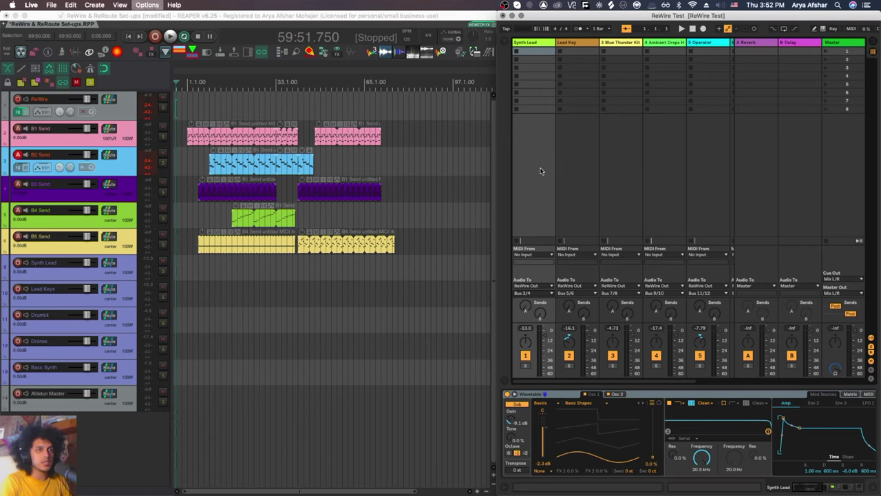
key(Right)
key(Right)
key(Right)
key(Right)
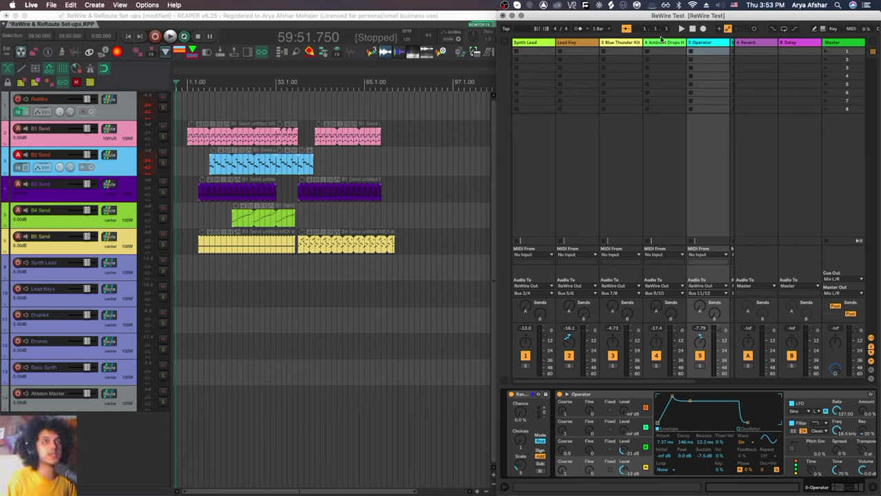
Step: Enter Ableton's MIDI Map Mode and widen the MIDI Mappings list to read its eight CC assignments
key(super+m)
drag(581, 162, 663, 163)
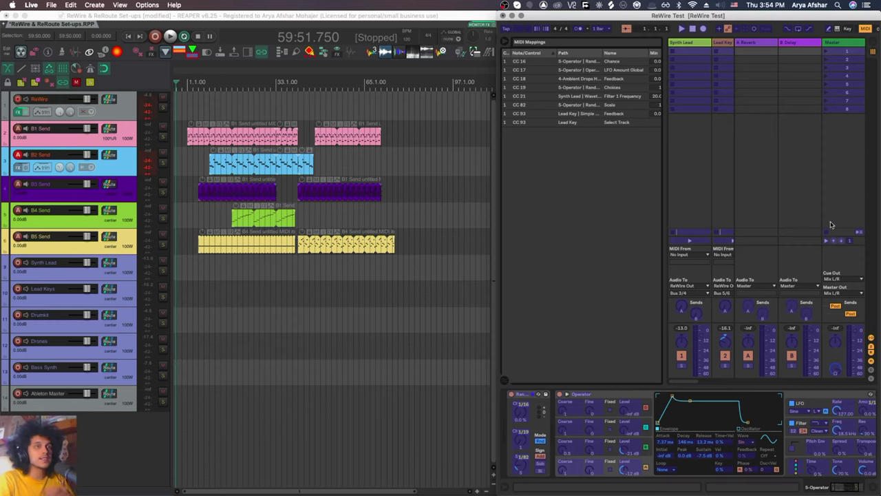
Step: Arm Synth Lead through Bass Synth to record stereo output, latency compensated
click(452, 260)
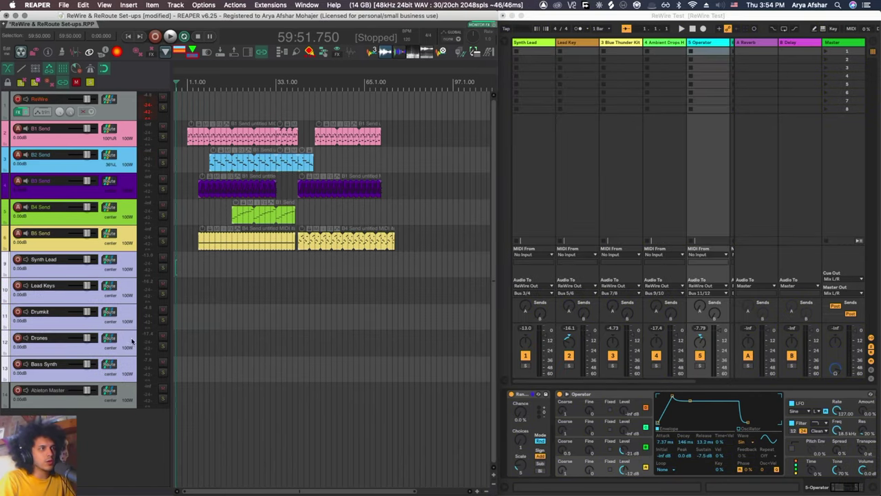
right_click(18, 261)
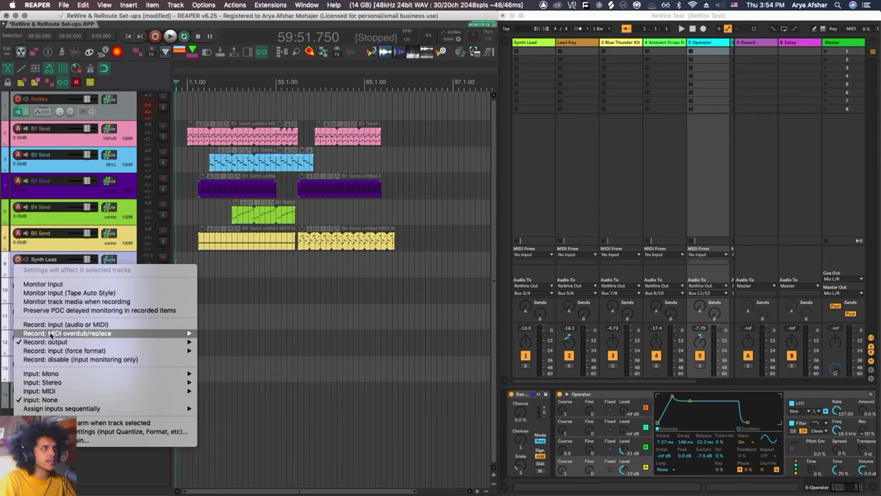
mouse_move(47, 343)
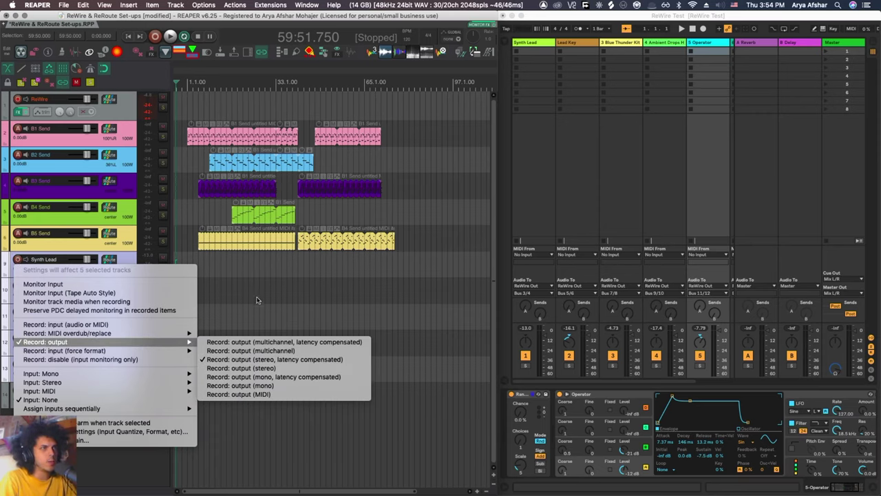
click(214, 288)
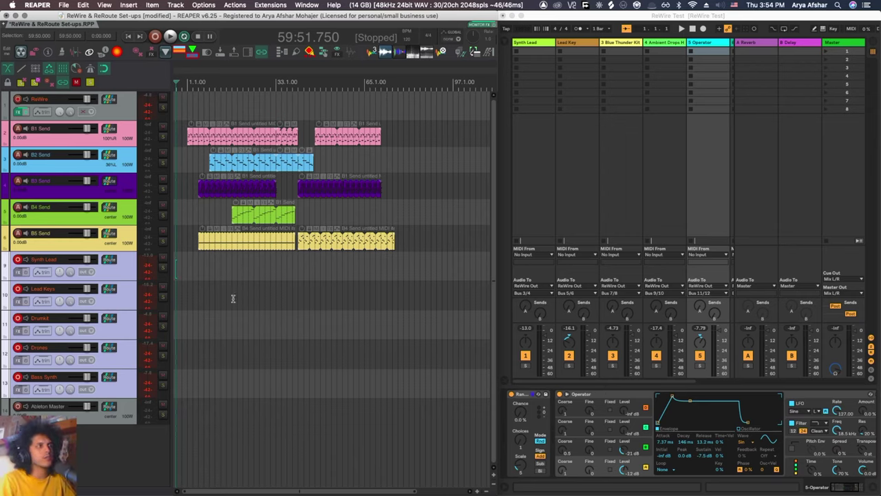
Step: Bring the Ableton Live window to the front before playback
click(524, 32)
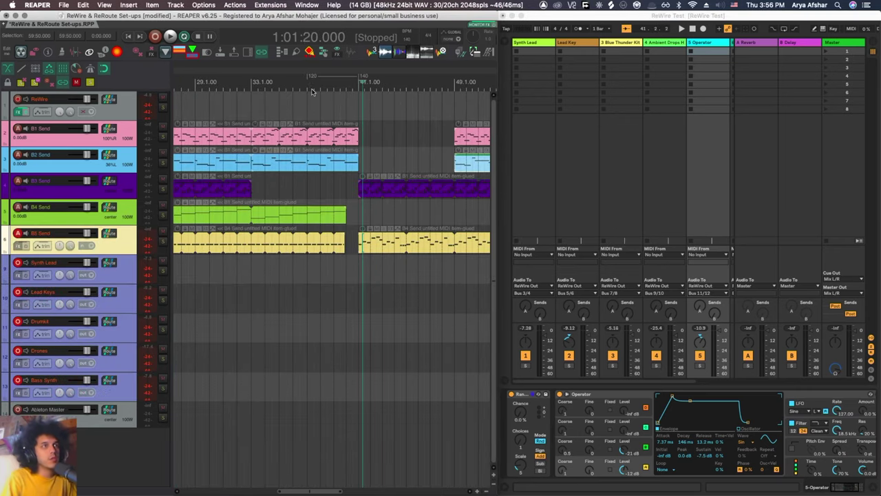
Step: Scroll REAPER's arrange view down and left to reach the armed tracks
scroll(308, 188, down, 5)
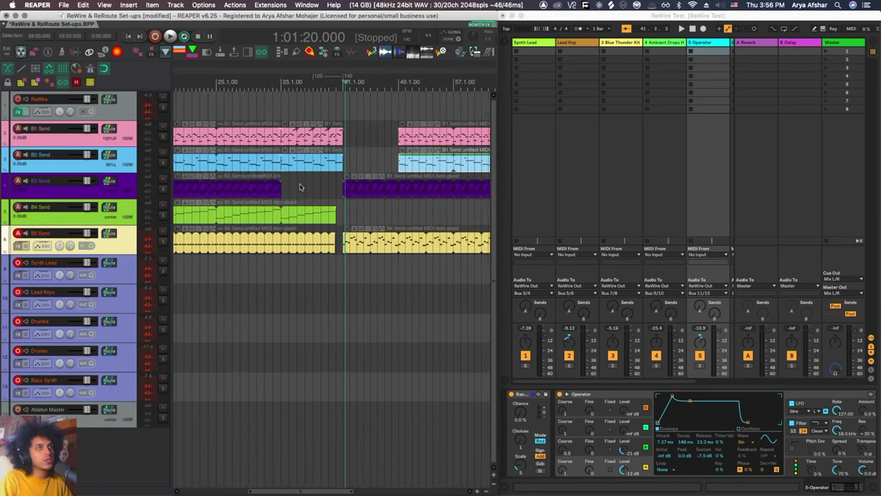
scroll(311, 185, left, 1)
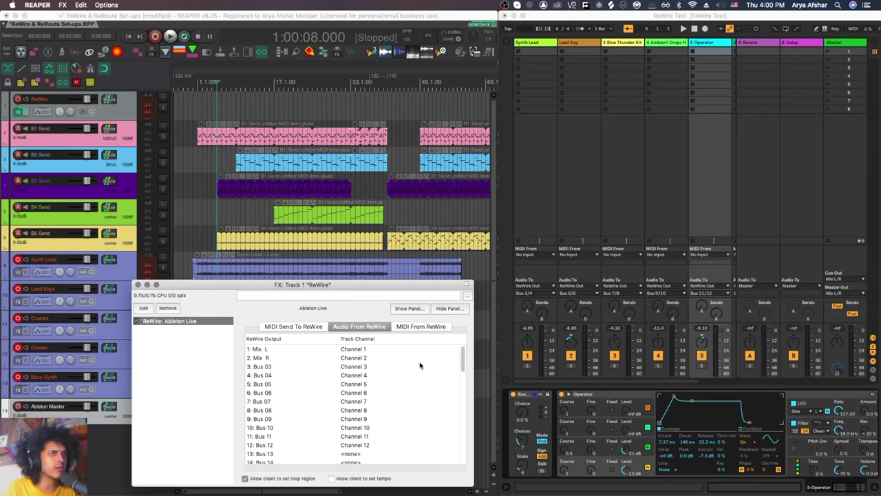
Step: Show the ReWire plugin's MIDI From ReWire tab listing Ableton's MIDI tracks
click(416, 328)
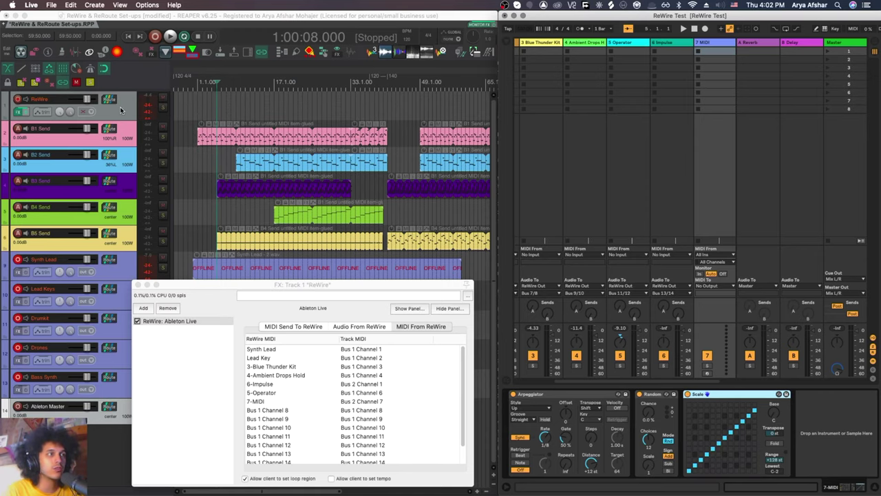
Step: Insert a track below ReWire receiving its send with audio None and MIDI Bus 4 Channel 1
click(125, 140)
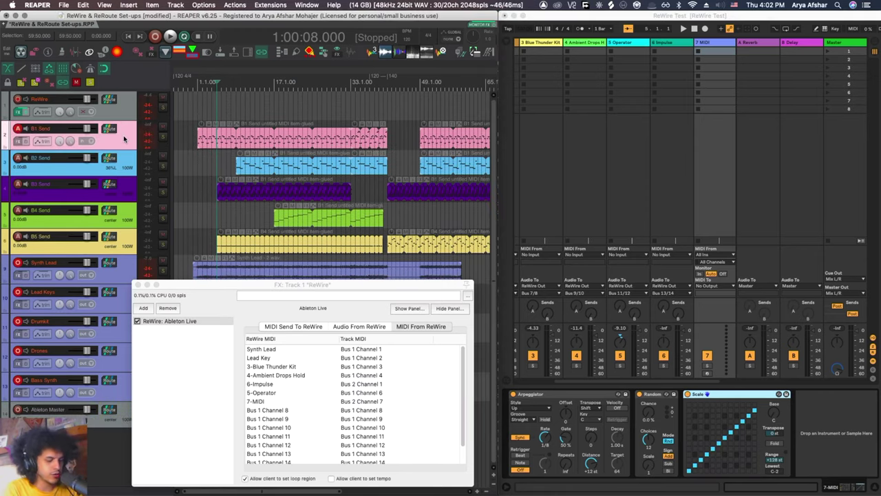
key(super+t)
drag(109, 131, 131, 104)
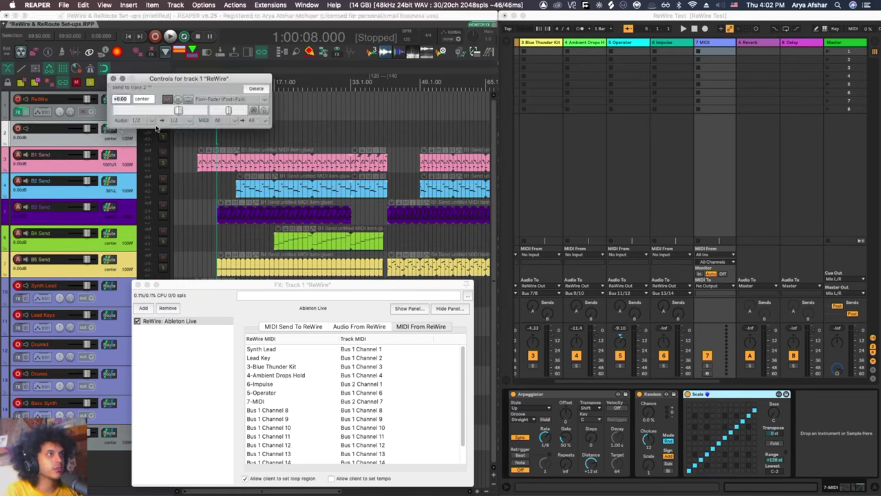
click(146, 121)
click(148, 125)
click(222, 121)
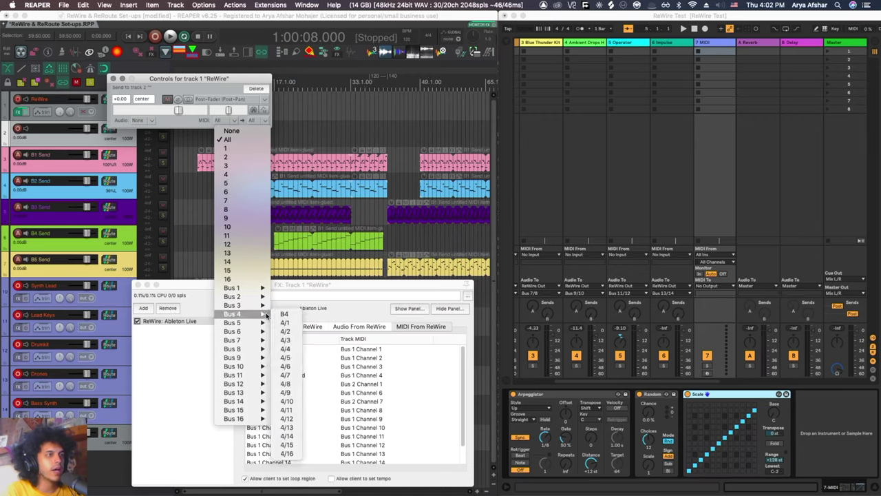
click(287, 322)
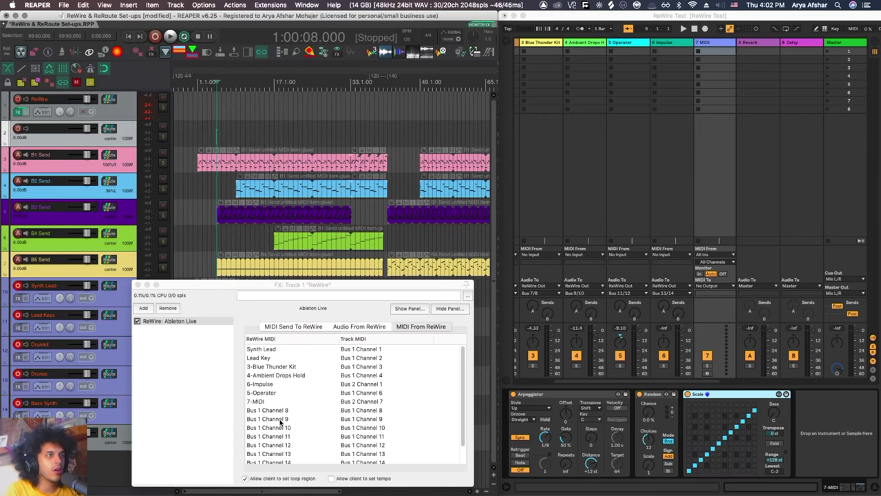
Step: Route Ableton's 7-MIDI track to Bus 4 Channel 1 and arm it for recording
click(355, 404)
mouse_move(386, 381)
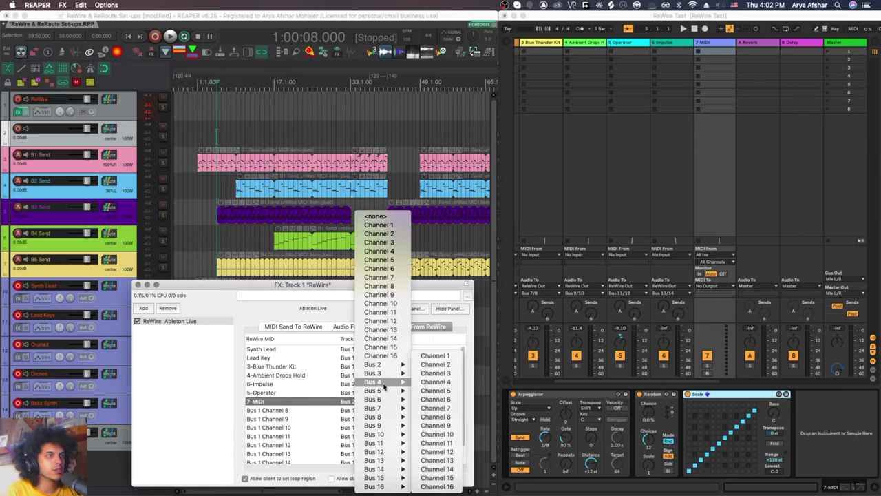
click(434, 357)
click(698, 308)
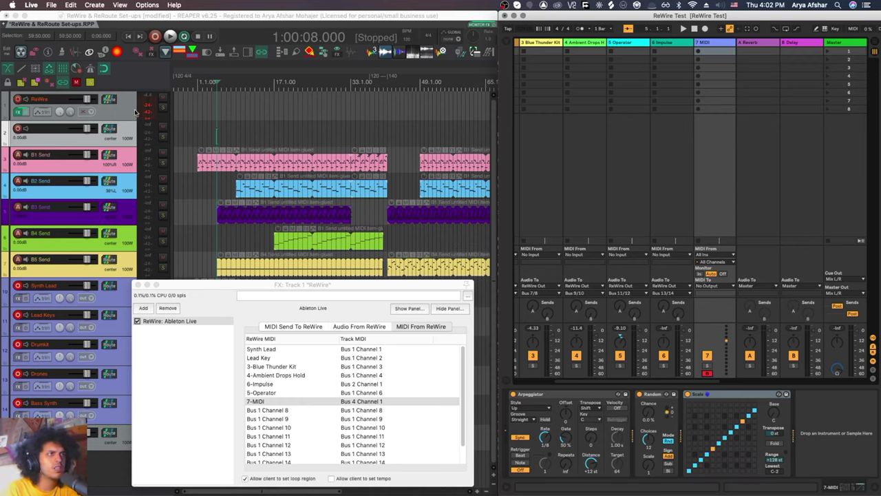
Step: Enlarge the new track 2's row height in the track panel
click(18, 129)
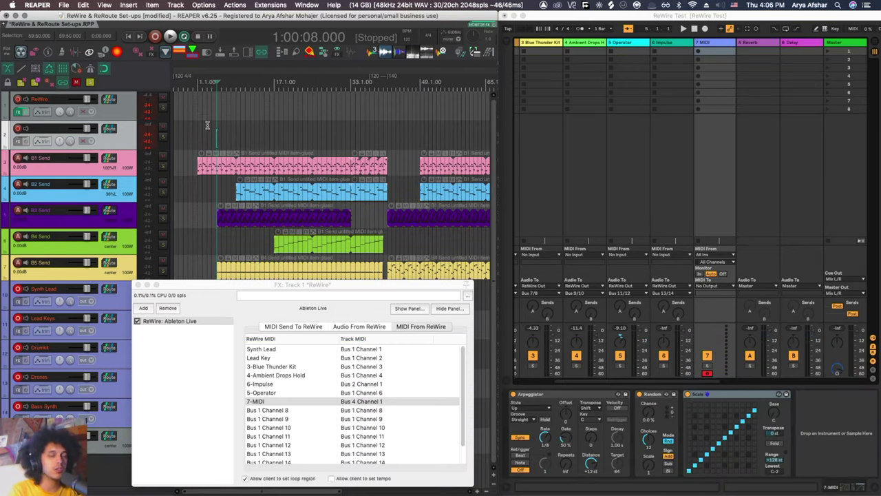
Step: Toggle the ReWire FX window, quit Ableton Live, save with Cmd+S, and maximize REAPER
click(18, 112)
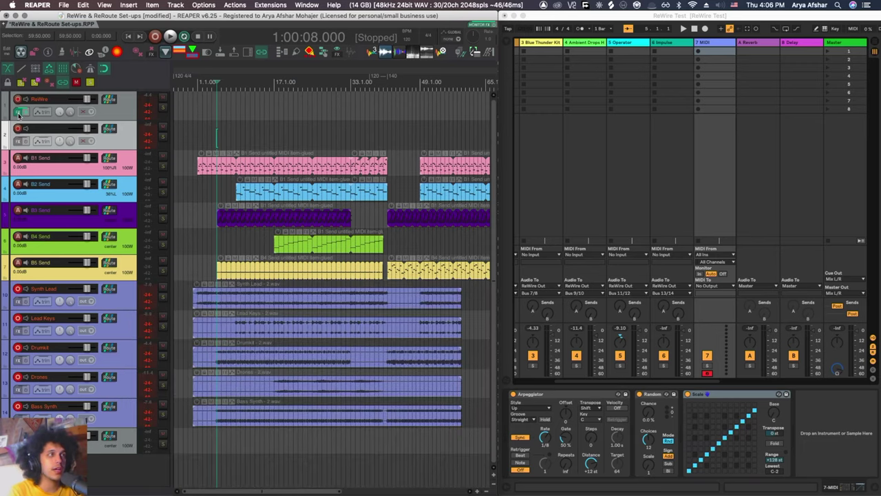
click(18, 111)
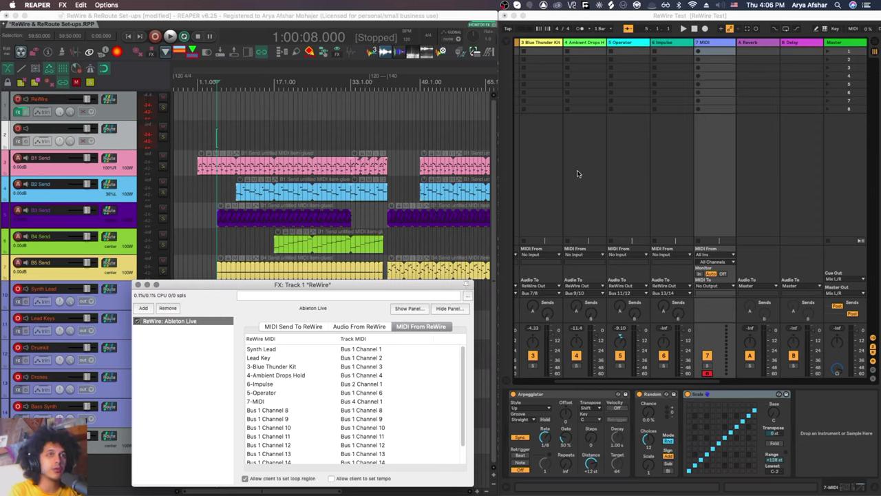
click(547, 20)
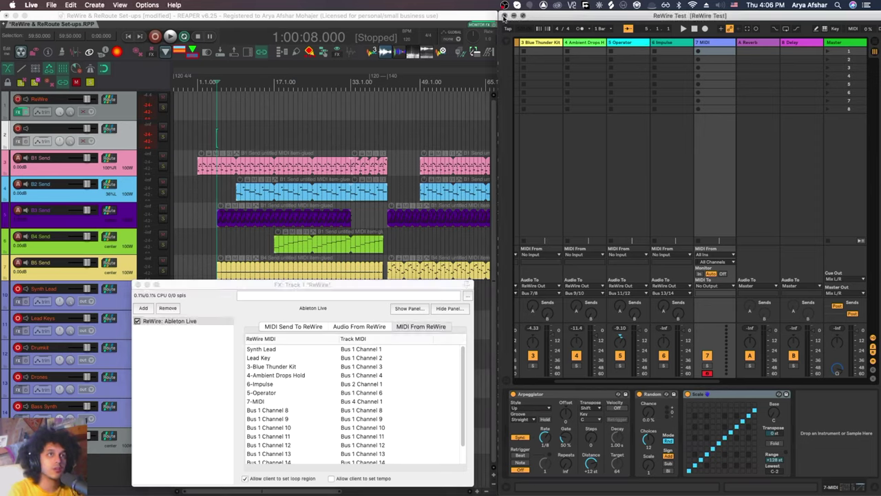
click(504, 15)
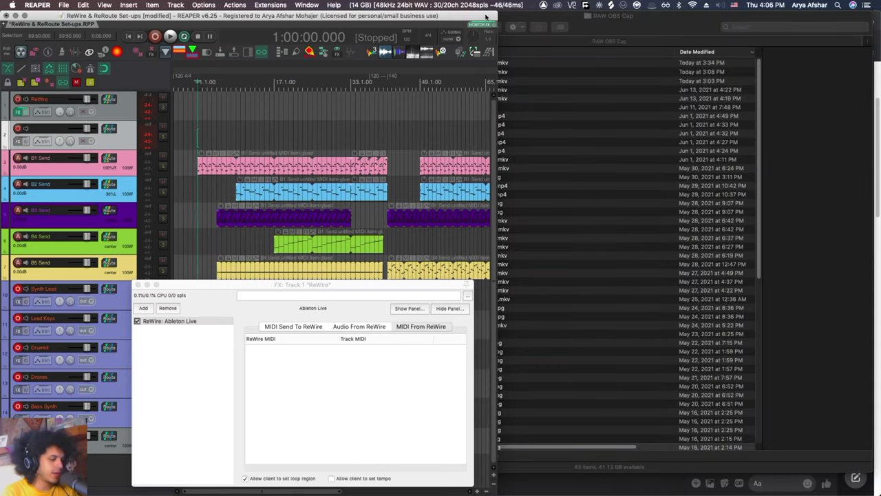
key(super+s)
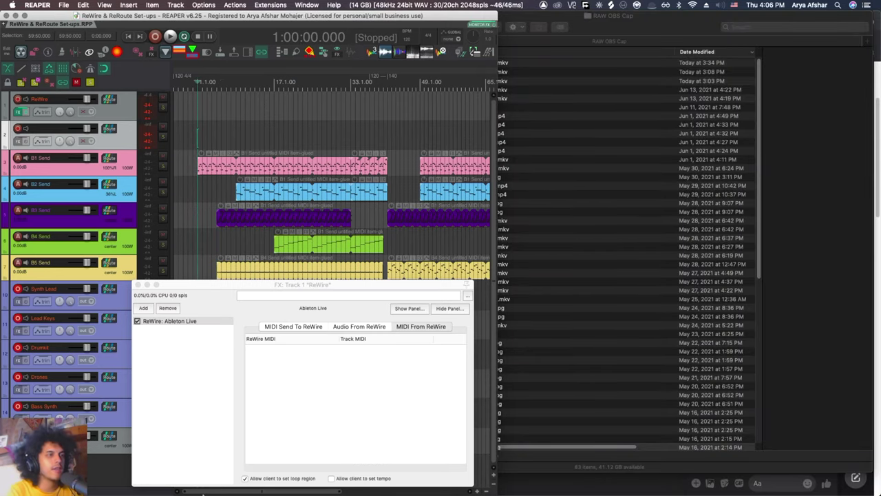
key(ctrl+alt+Return)
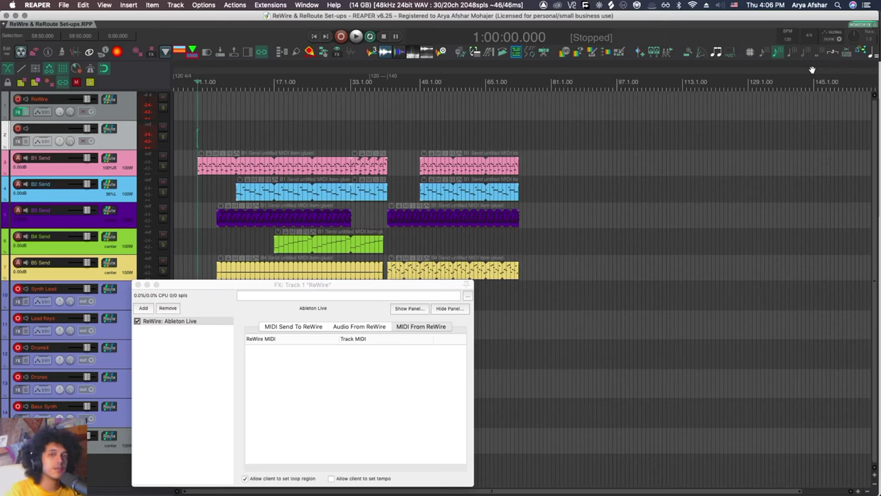